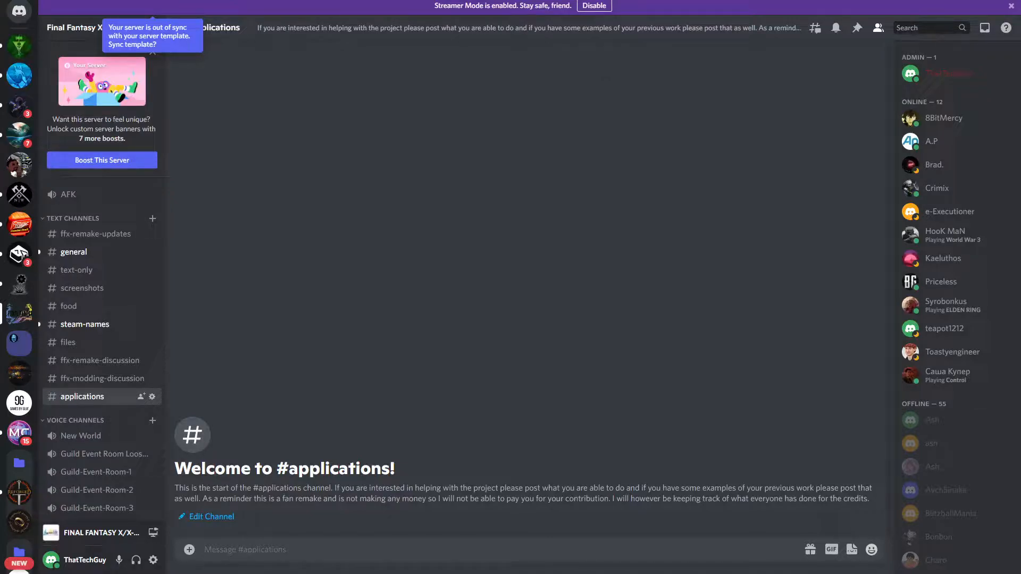
left_click_drag(646, 0, 605, 5)
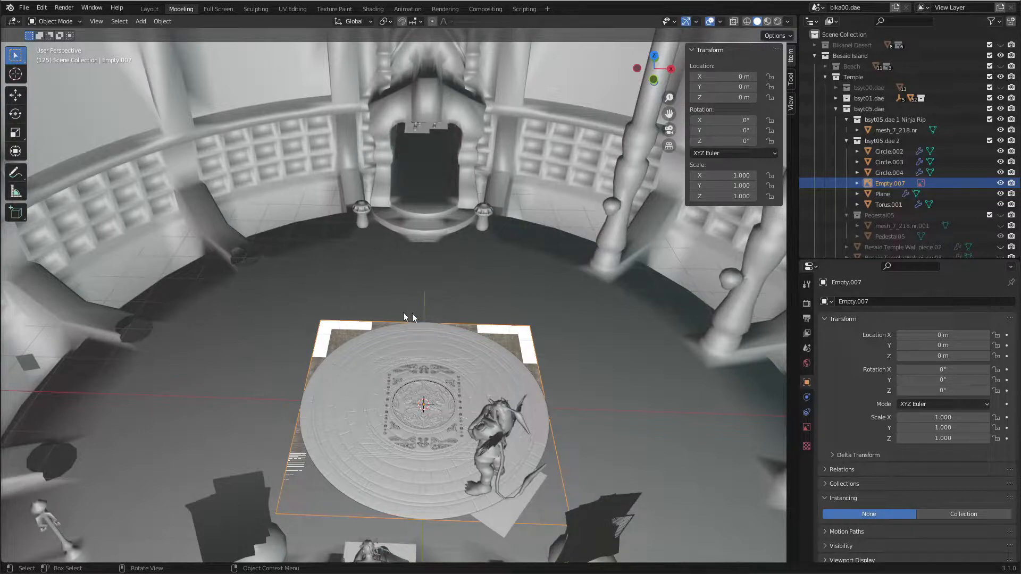
Step: Inspect the temple floor disc up close, selecting its central medallion and the scroll ornaments around it
middle_click_drag(375, 355, 416, 295)
scroll(428, 387, "up", 2)
scroll(417, 342, "up", 1)
middle_click_drag(417, 341, 410, 321)
scroll(409, 321, "up", 1)
middle_click_drag(426, 369, 410, 298, "shift")
left_click(408, 298)
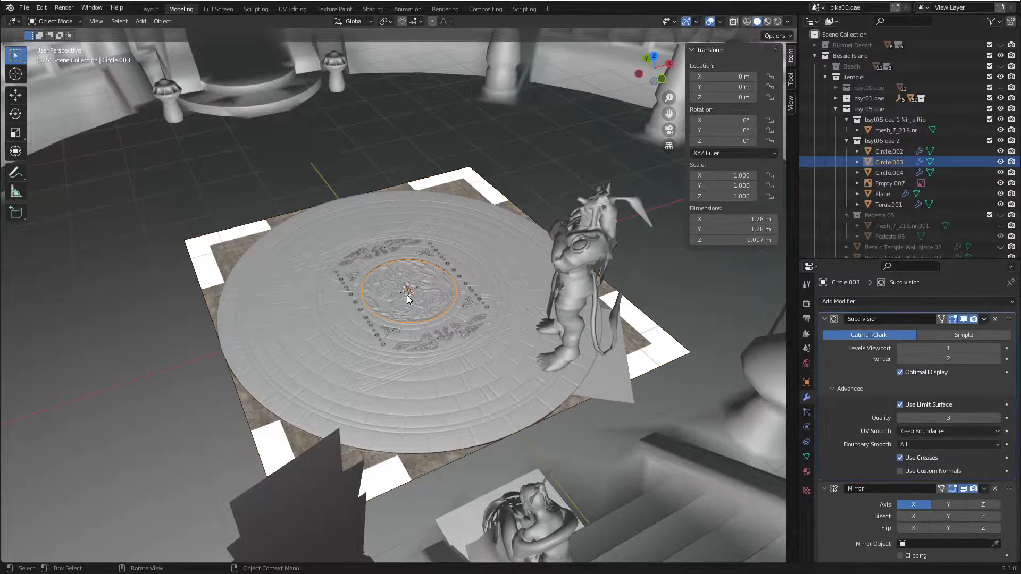
key("KP_Decimal")
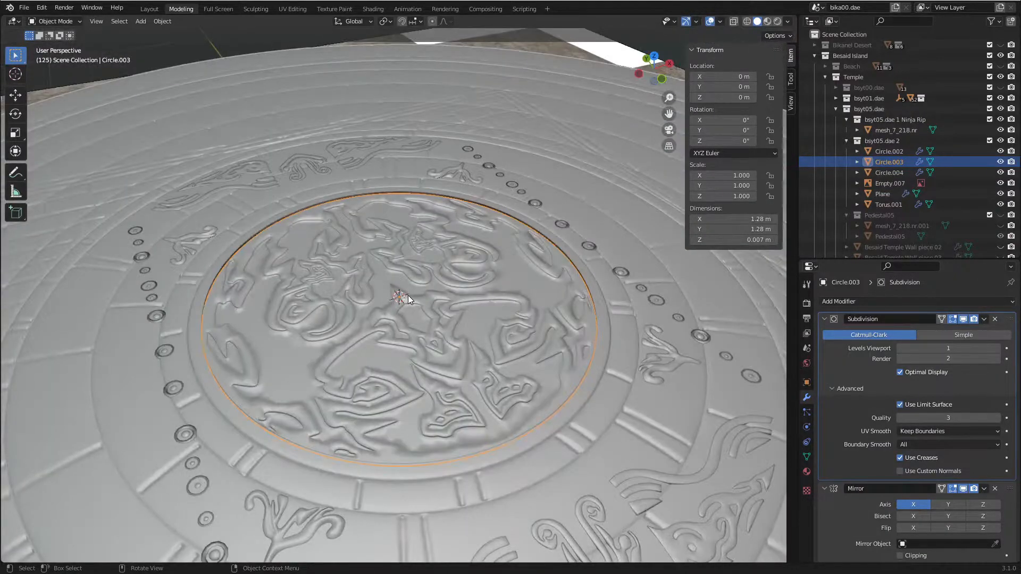
mouse_move(380, 284)
middle_mouse_down()
mouse_move(404, 310)
mouse_move(373, 310)
mouse_move(371, 285)
middle_mouse_up()
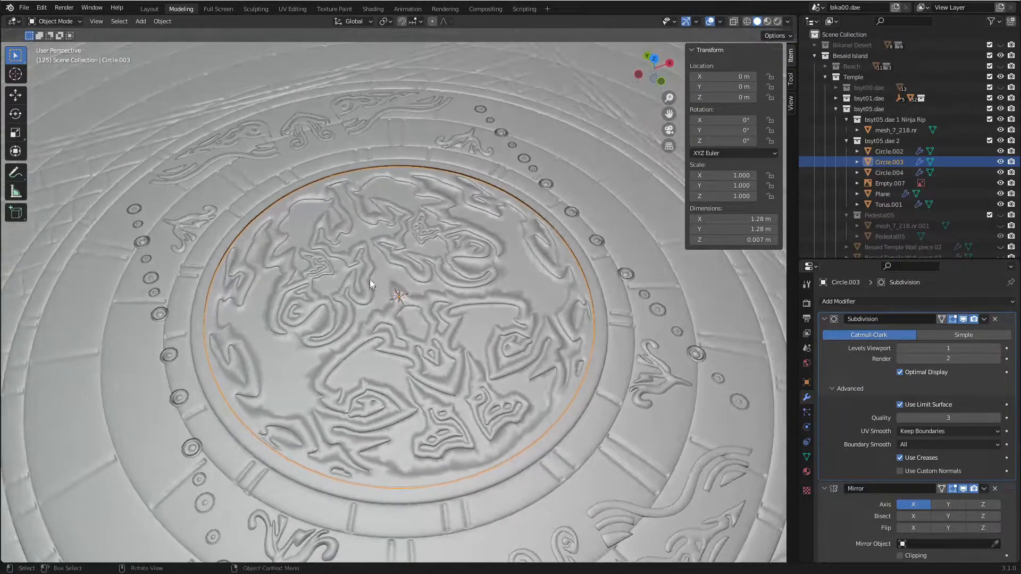
left_click(266, 131)
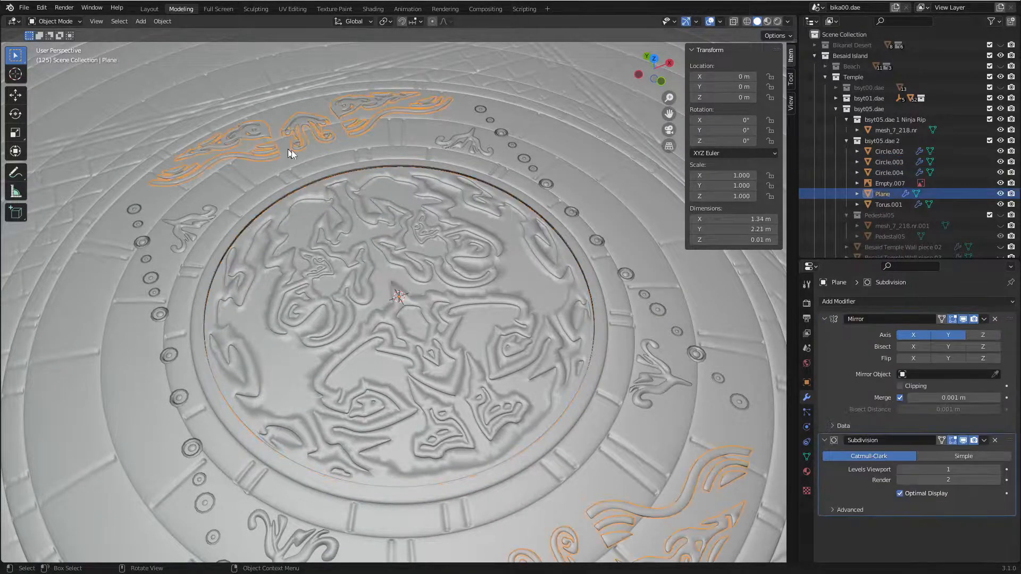
scroll(69, 174, "down", 4)
Step: Raise the floor's reference image (Empty.007) about 0.097 m along the Z axis, above the modelled disc
left_click(151, 171)
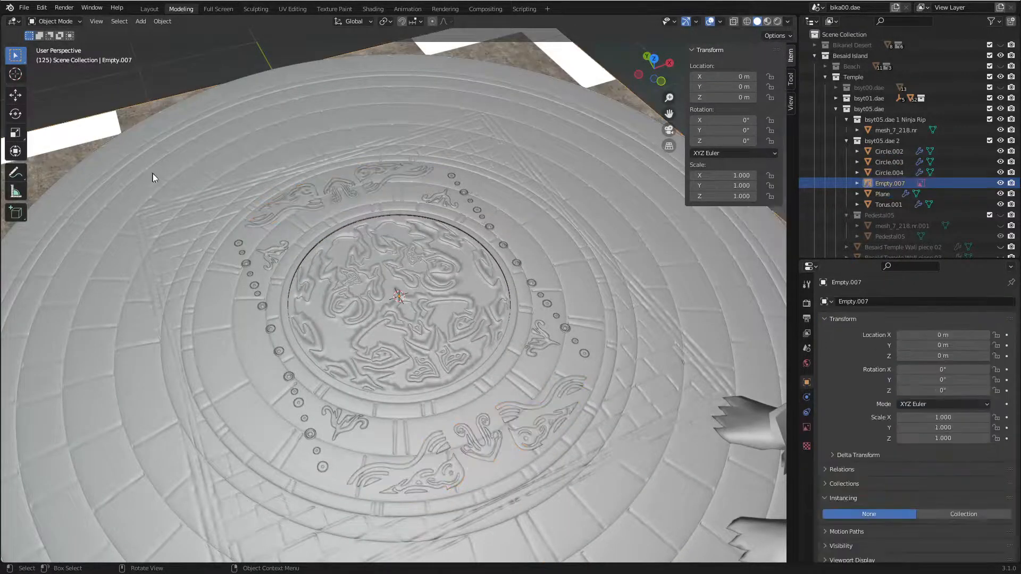
key("g")
key("z")
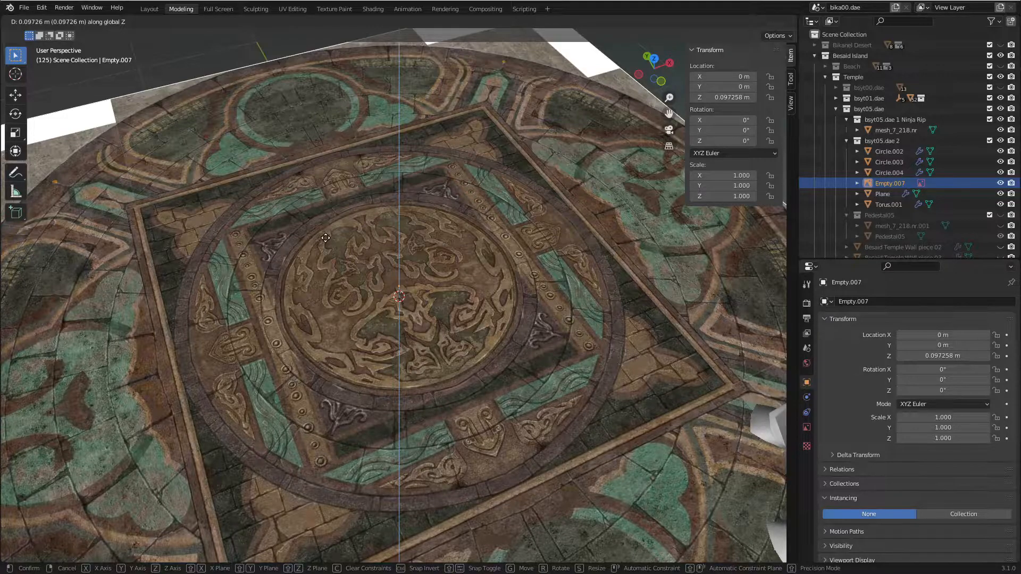
left_click(326, 239)
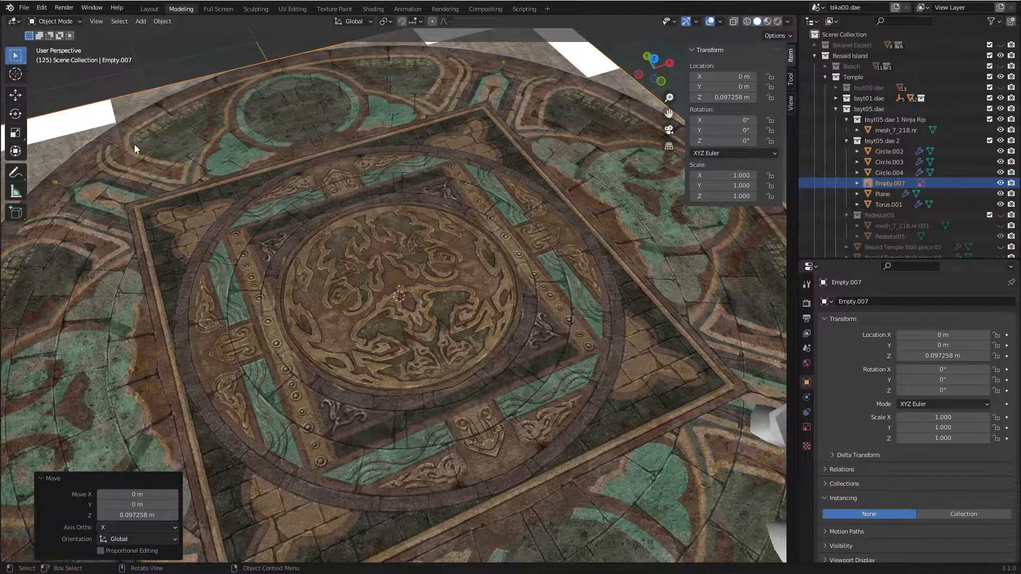
Step: Examine the reference image's medallion, rivet bands and border ornaments from several distances and angles
middle_click_drag(278, 82, 296, 193)
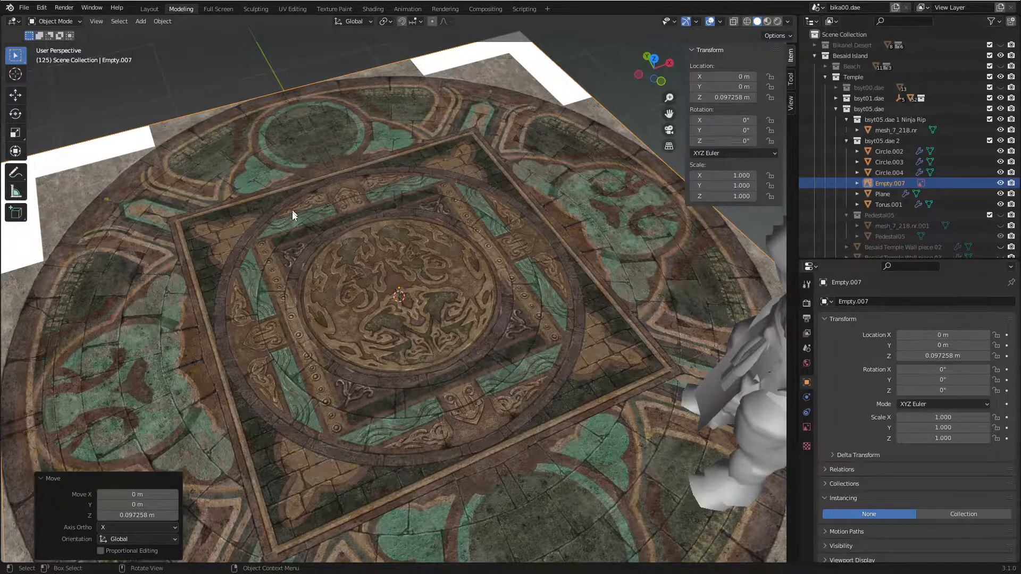
scroll(250, 300, "up", 1)
scroll(250, 299, "up", 5)
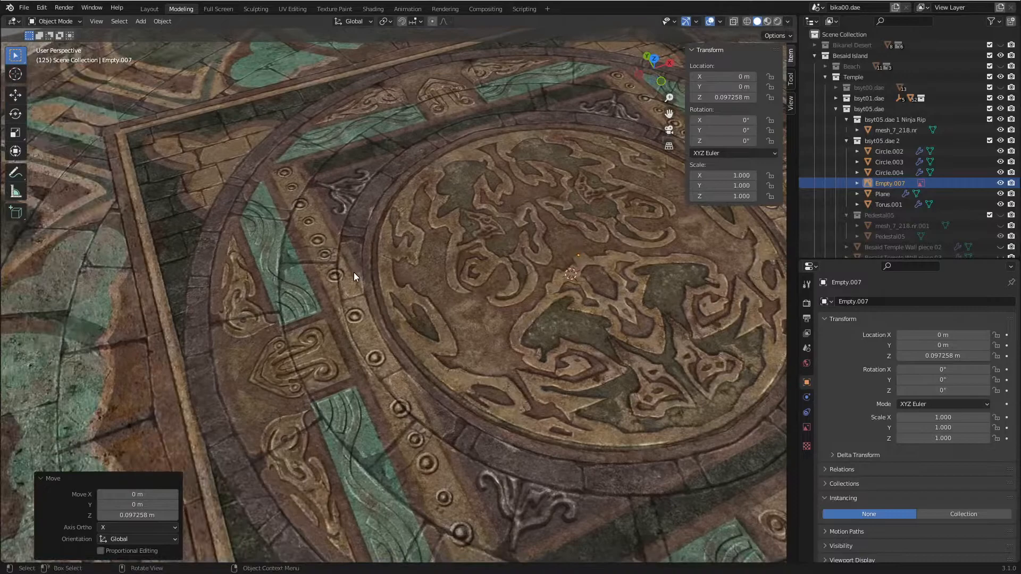
scroll(353, 272, "up", 2)
middle_click_drag(218, 291, 435, 201, "shift")
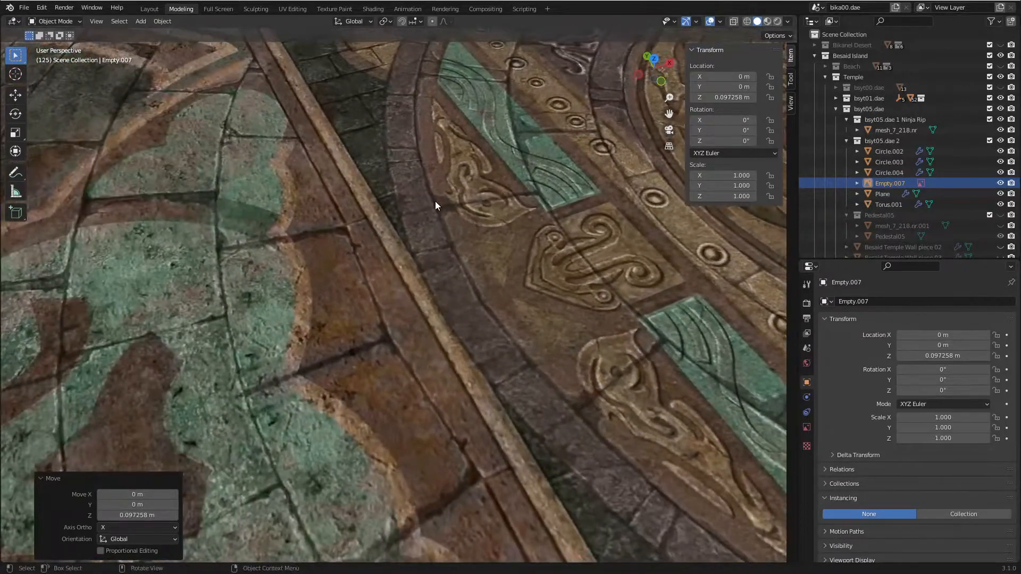
scroll(440, 212, "down", 1)
scroll(440, 213, "down", 2)
scroll(454, 220, "down", 3)
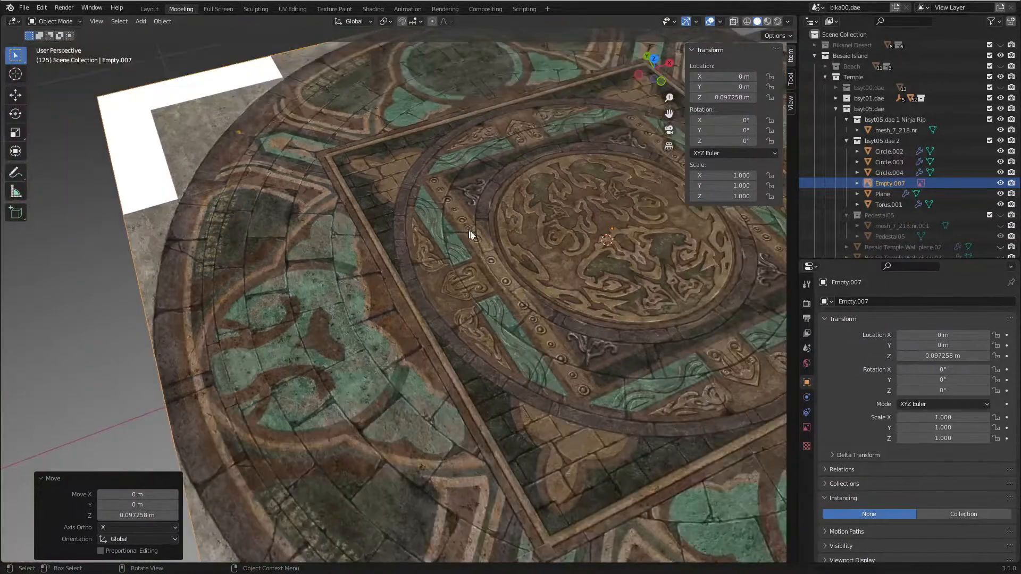
middle_click_drag(549, 257, 387, 328)
scroll(384, 328, "up", 2)
scroll(283, 312, "up", 2)
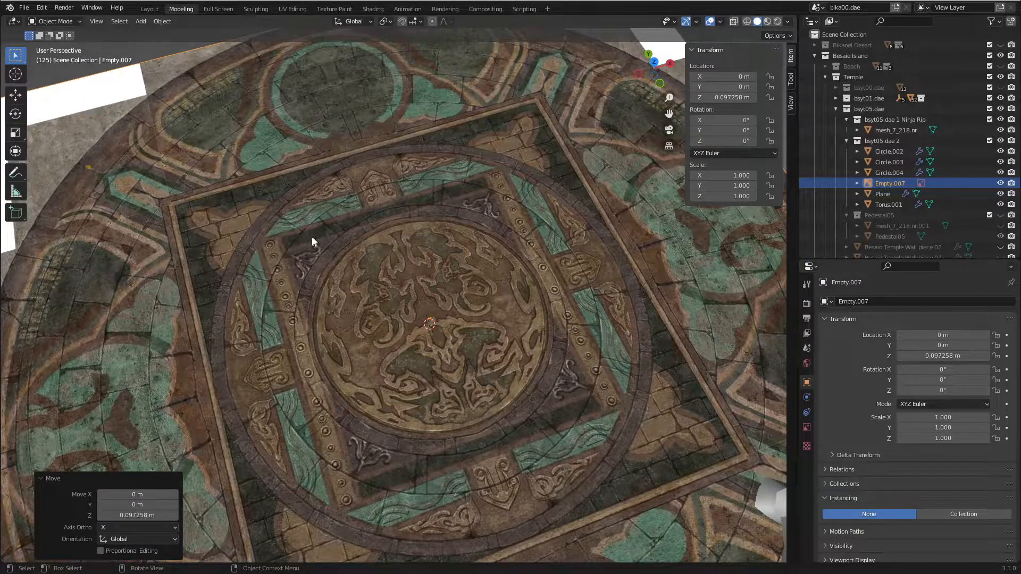
left_click(264, 237)
key("g")
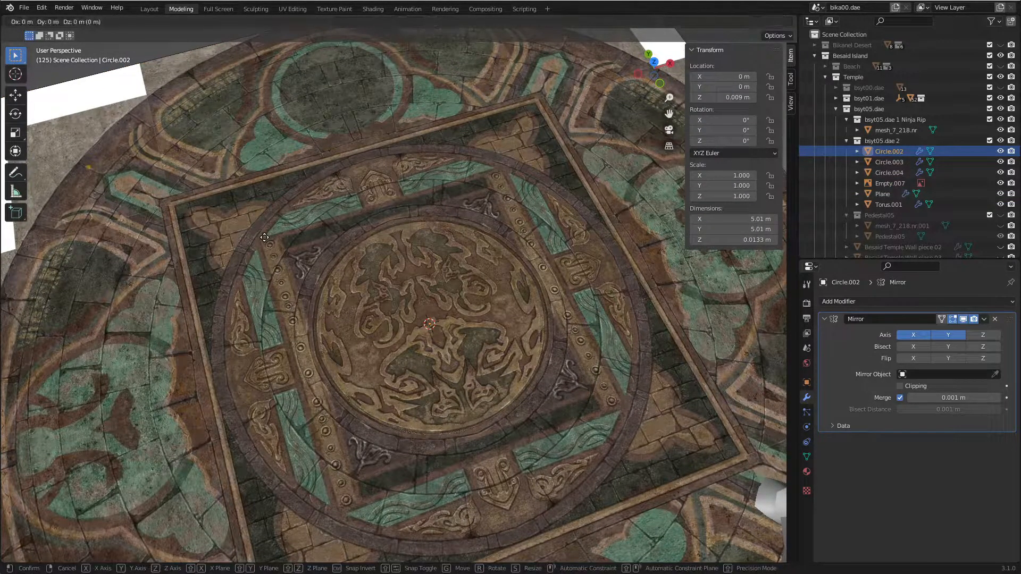
right_click(264, 237)
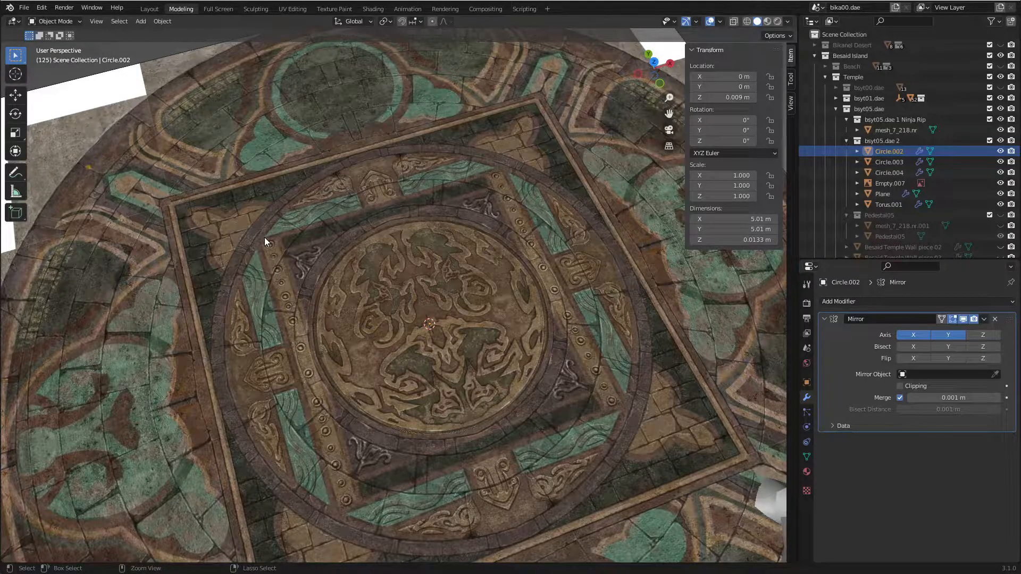
left_click(265, 240)
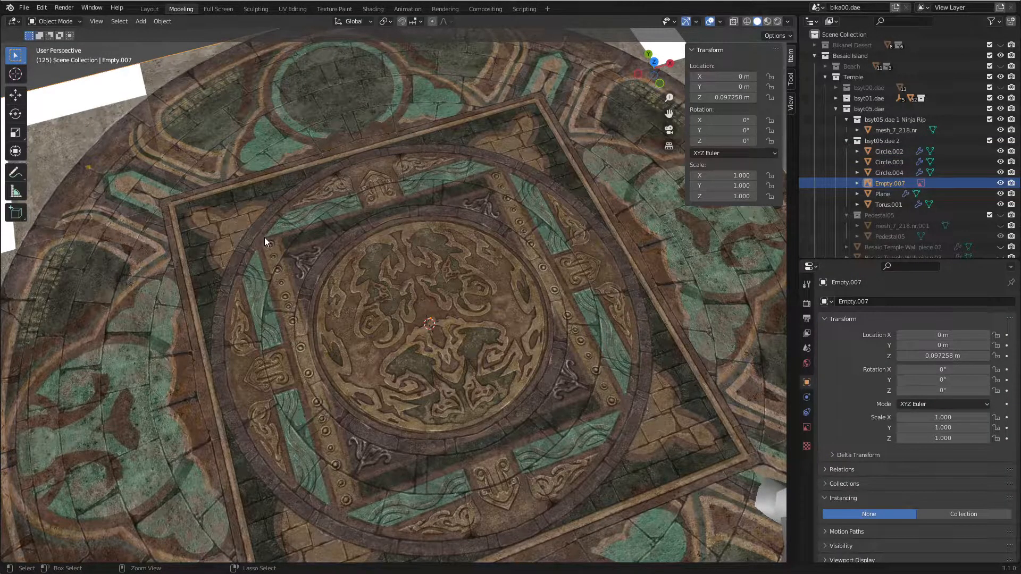
Step: Undo the recent selections and the upward move of the floor's reference image
key("ctrl+z")
key("ctrl+z")
key("ctrl+z")
key("ctrl+z")
Step: Select the large floor disc (Circle.002) and inspect the carved brick pattern around its central medallion
left_click(394, 230)
middle_click_drag(334, 253, 349, 228)
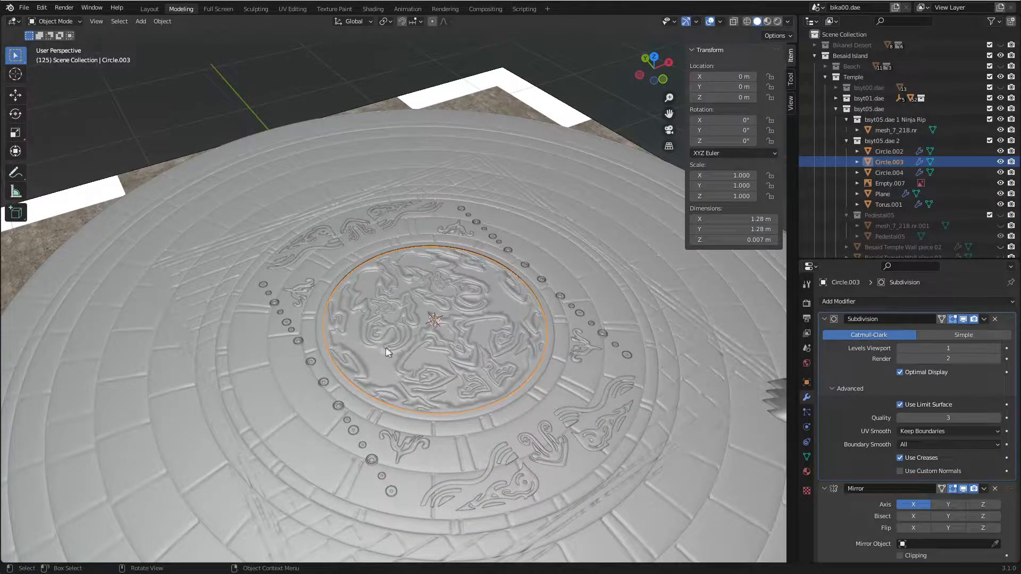
left_click(178, 314)
middle_click_drag(177, 314, 344, 327, "shift")
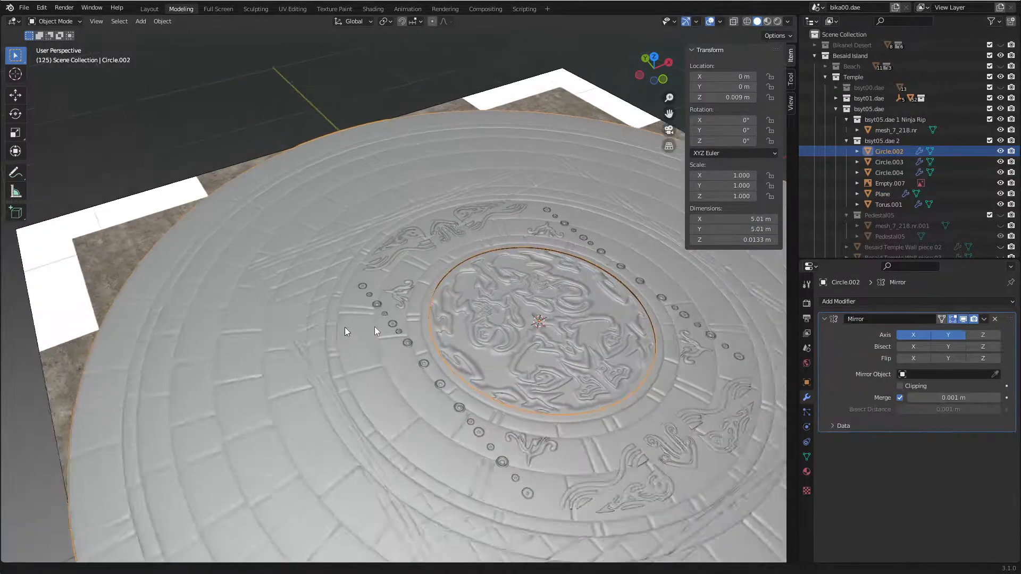
scroll(448, 329, "up", 6)
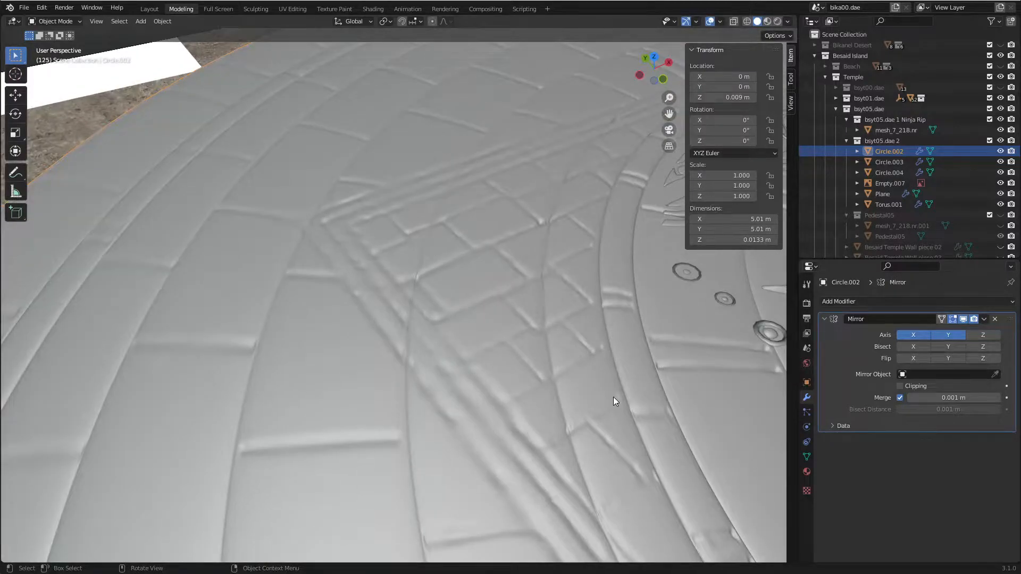
scroll(614, 397, "down", 5)
middle_click_drag(636, 387, 515, 270, "shift")
scroll(531, 334, "down", 1)
key("KP_Decimal")
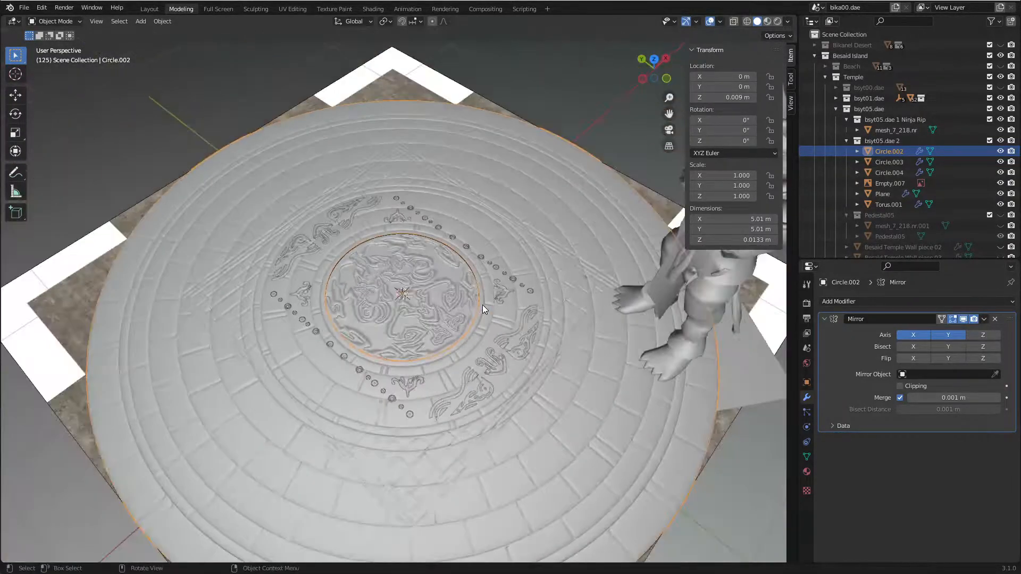
Step: Isolate the wall moldings by showing Wall Molding 03-2 and hiding the bsyt05.dae 2 collection and mesh_7_218.nr
scroll(417, 267, "down", 4)
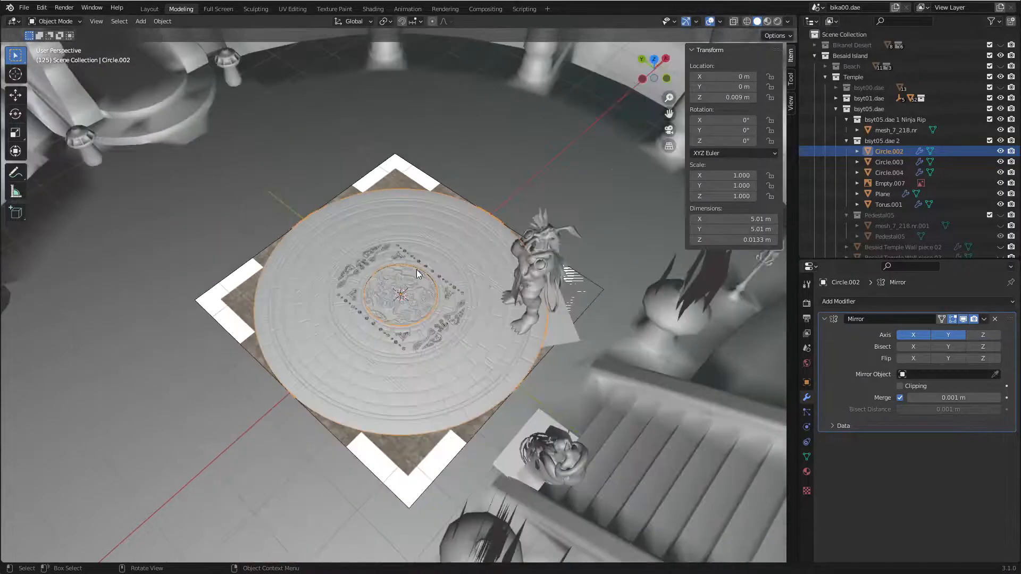
middle_click_drag(420, 206, 371, 241, "shift")
scroll(434, 330, "down", 2)
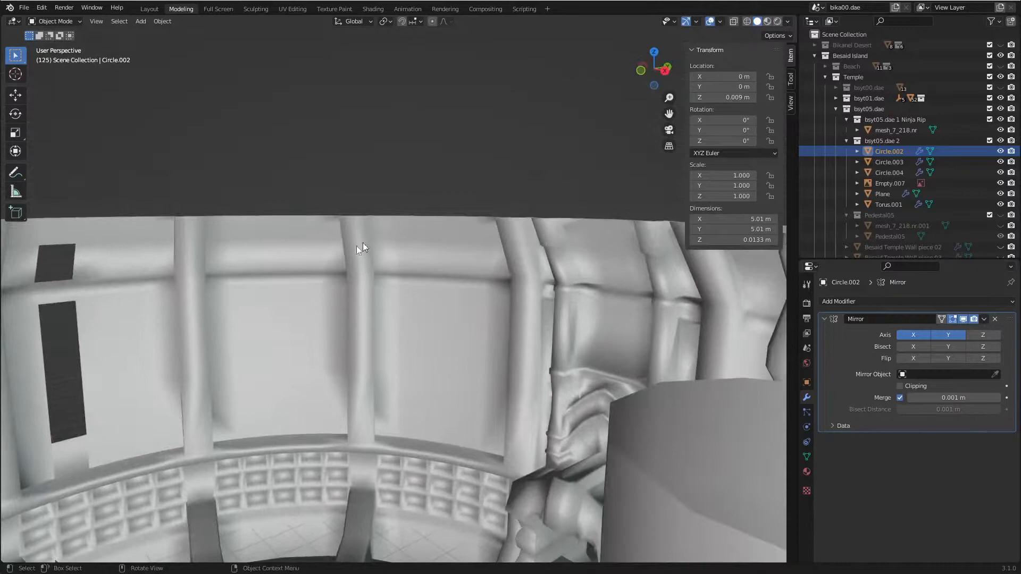
scroll(898, 210, "down", 3)
scroll(898, 211, "down", 9)
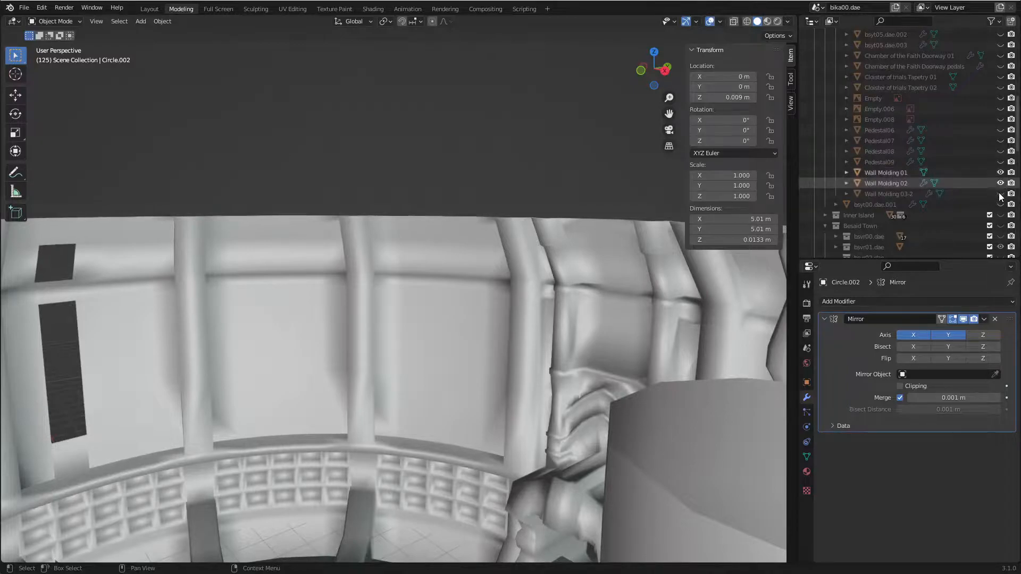
scroll(989, 138, "up", 7)
scroll(998, 121, "up", 2)
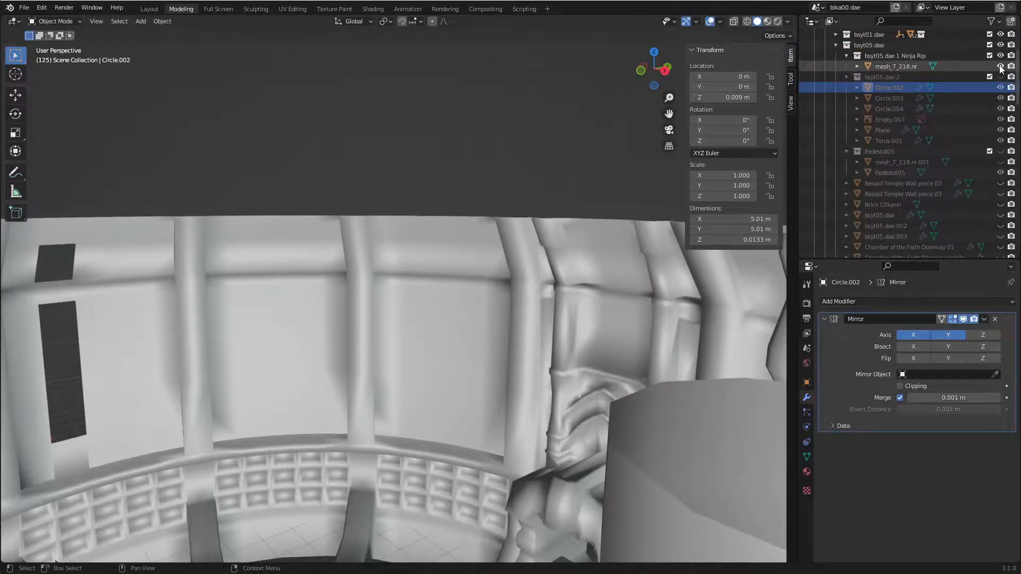
left_click(1000, 67)
Step: Select Wall Molding 03-2 at the world origin and frame it in a front-facing view
middle_click_drag(420, 362, 468, 183)
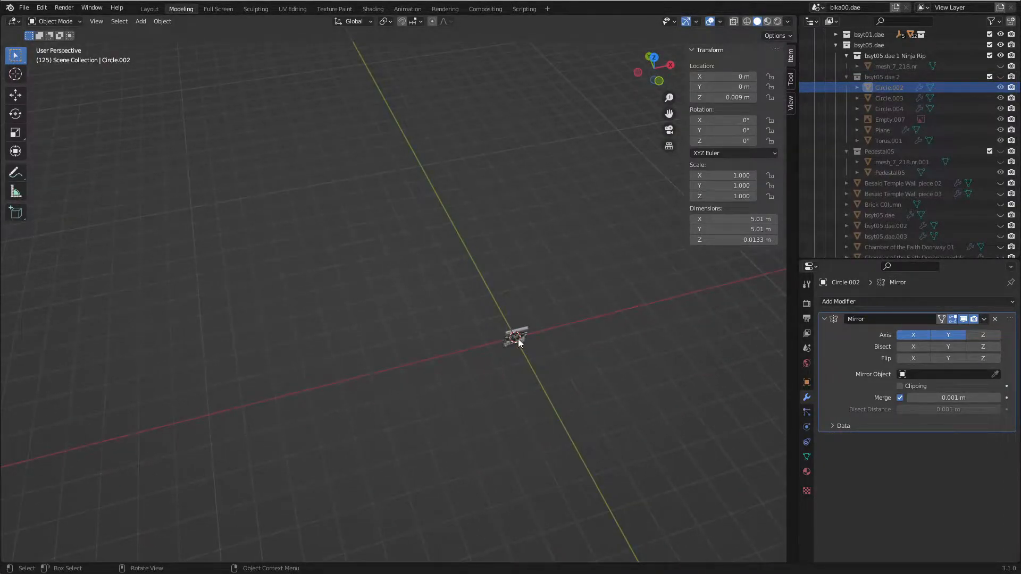
left_click(518, 339)
key("KP_Decimal")
scroll(486, 352, "down", 5)
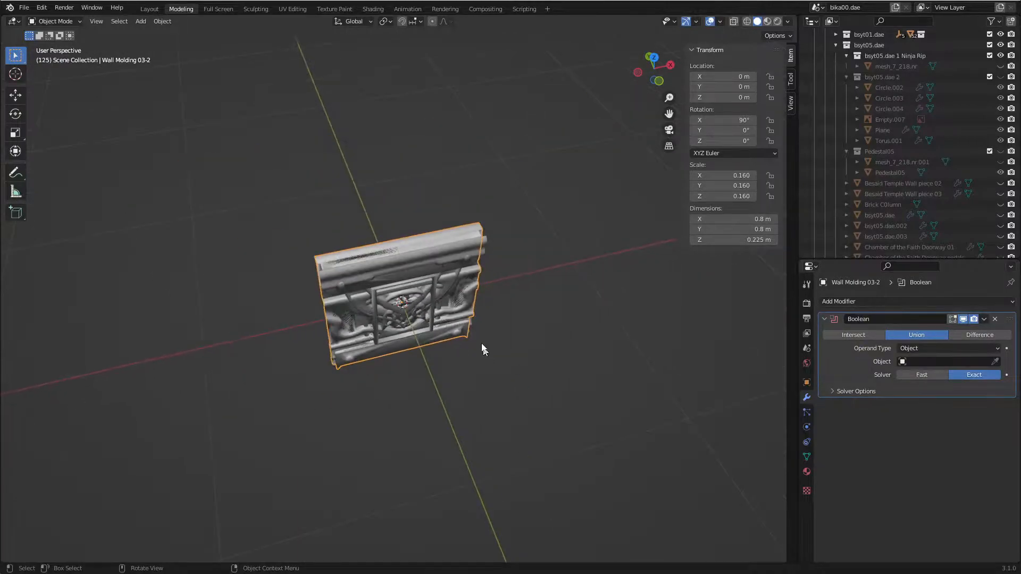
middle_click_drag(485, 352, 454, 276)
middle_click_drag(451, 240, 432, 312)
Step: Spread the overlapping moldings apart, moving Wall Molding 03-2 to about X -0.87 m and Wall Molding 02 to about X 0.89 m, Z 0.58 m
key("g")
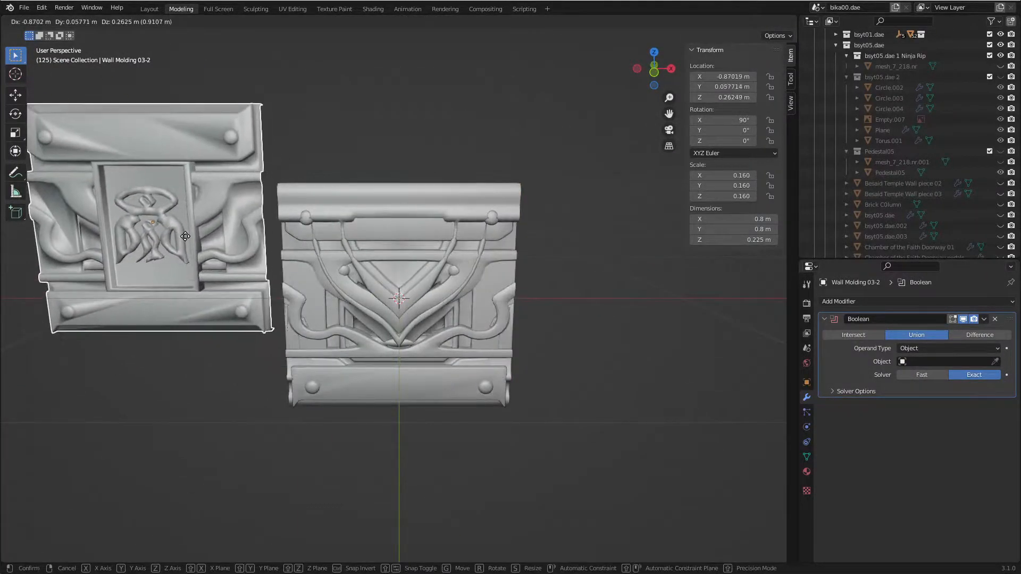
left_click(185, 236)
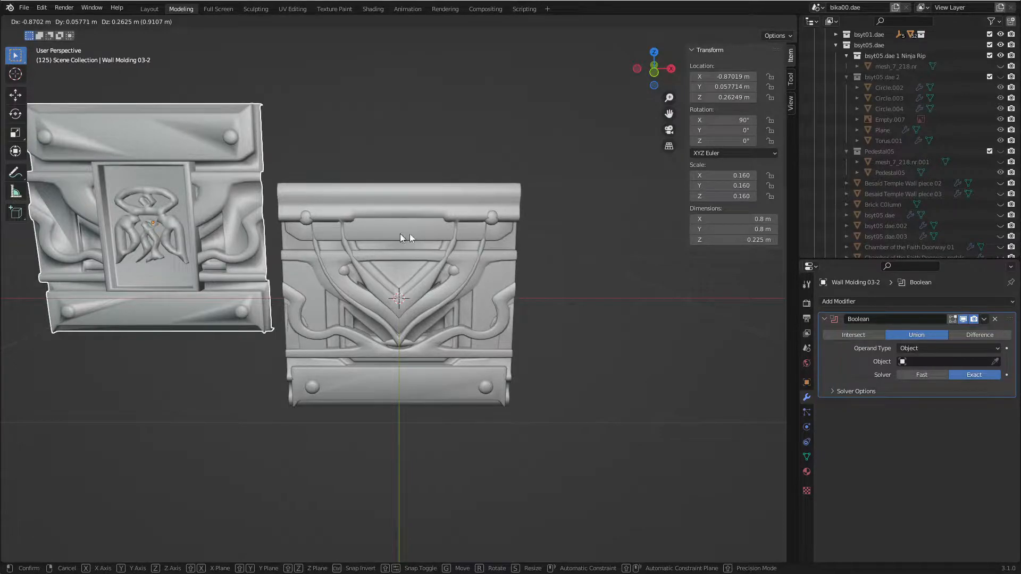
left_click(446, 221)
key("g")
left_click(697, 55)
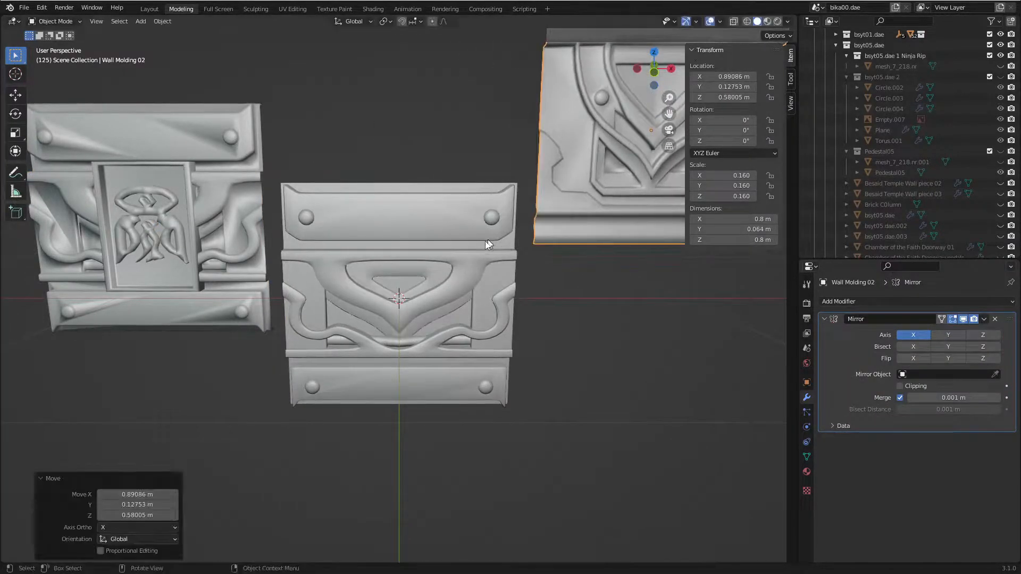
scroll(453, 257, "down", 2)
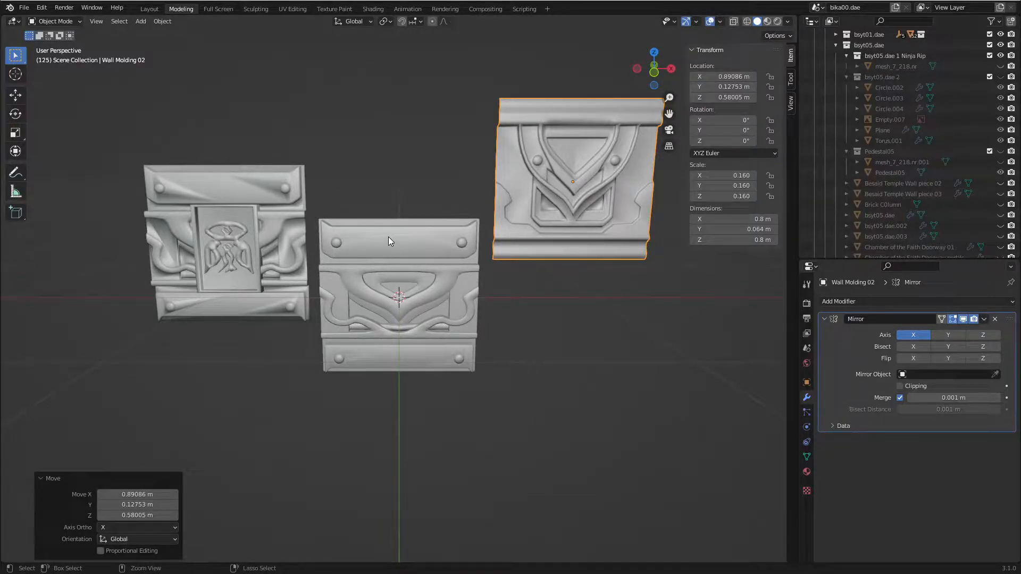
Step: Undo the moves of Wall Molding 02 and Wall Molding 03-2
key("ctrl+z")
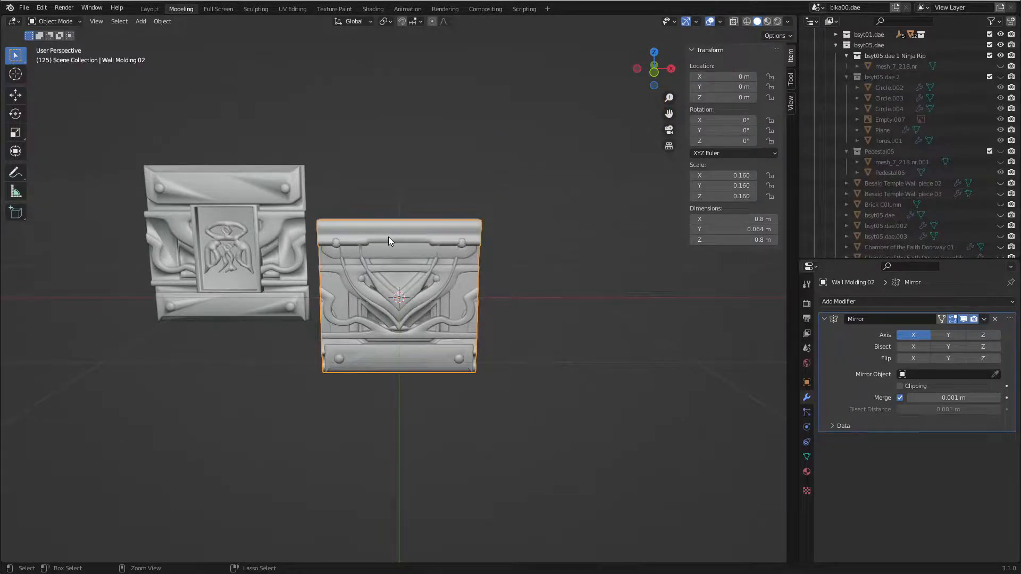
key("ctrl+z")
key("ctrl+z")
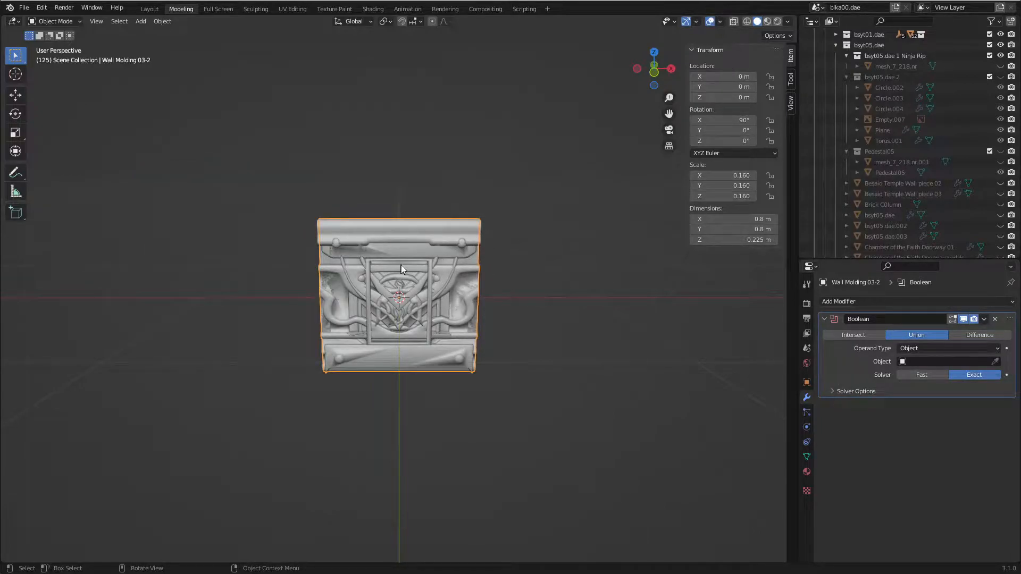
Step: Hide all the wall moldings that are still visible, including Wall Molding 03-2 and Wall Molding 02
scroll(401, 269, "down", 2)
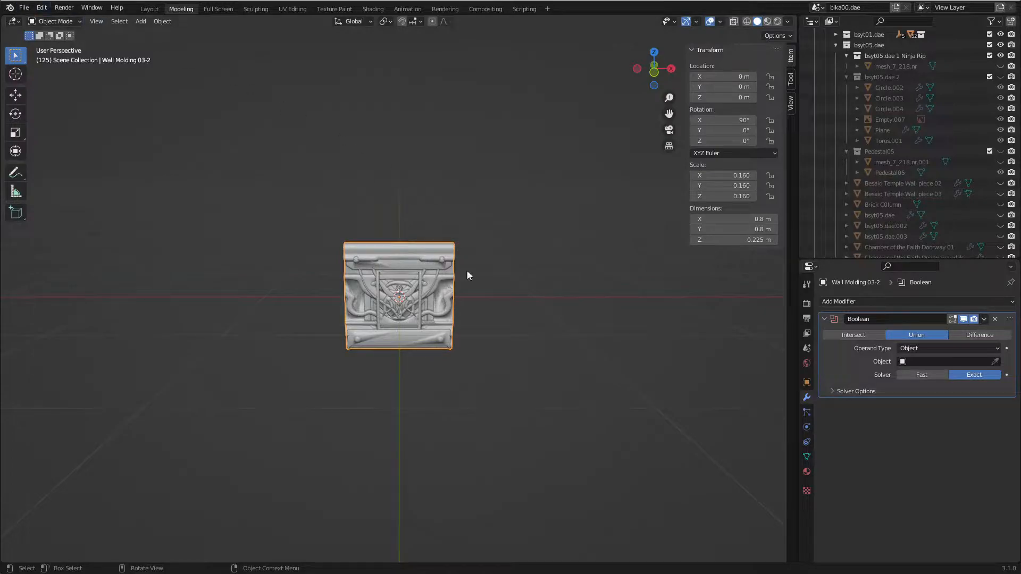
scroll(959, 143, "down", 7)
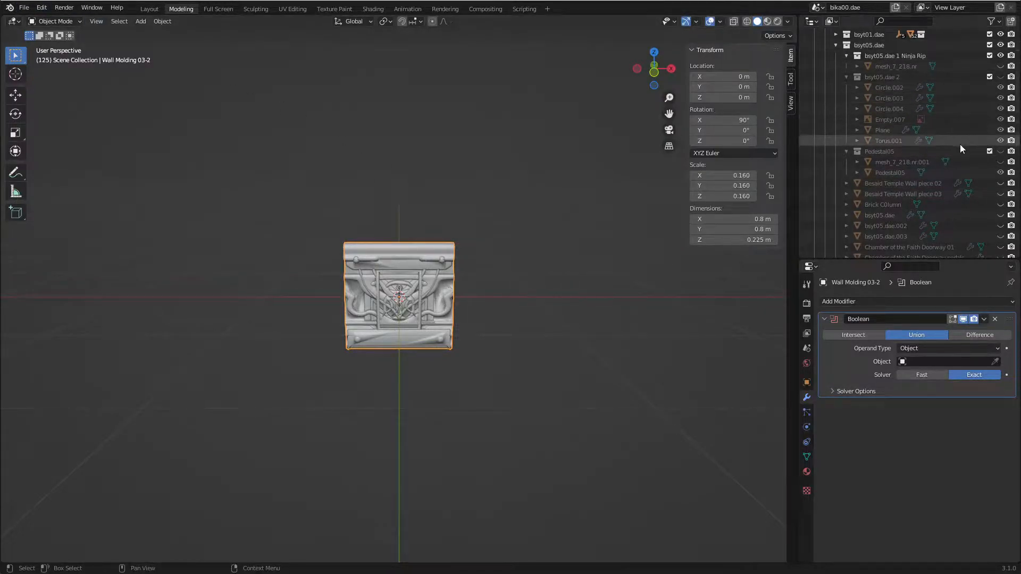
scroll(972, 162, "down", 2)
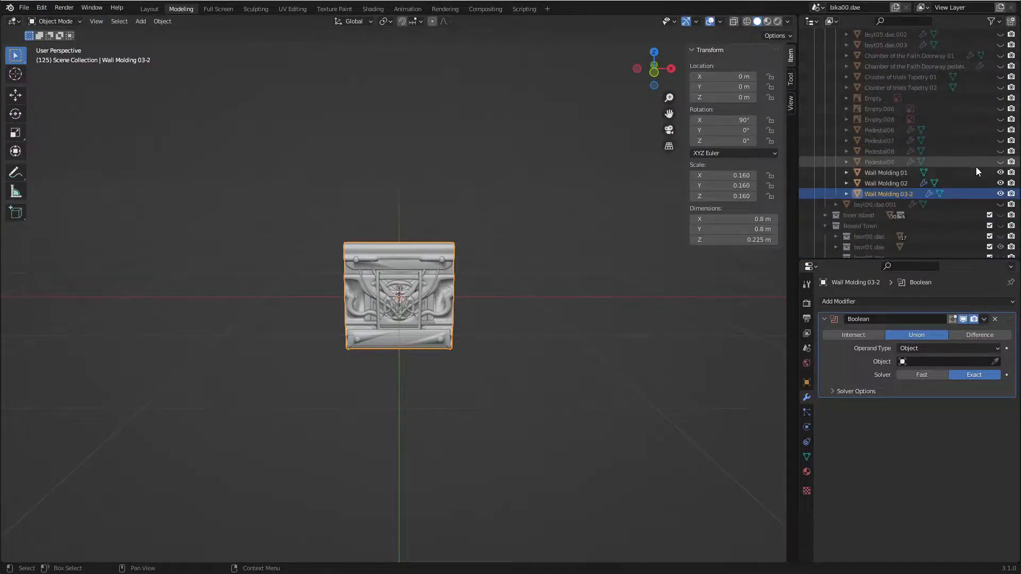
left_click(1000, 194)
left_click(1000, 183)
Step: Expand the SeaShips collection with its nested collections, include it in the view layer and make it visible
scroll(968, 187, "down", 1)
scroll(962, 183, "down", 15)
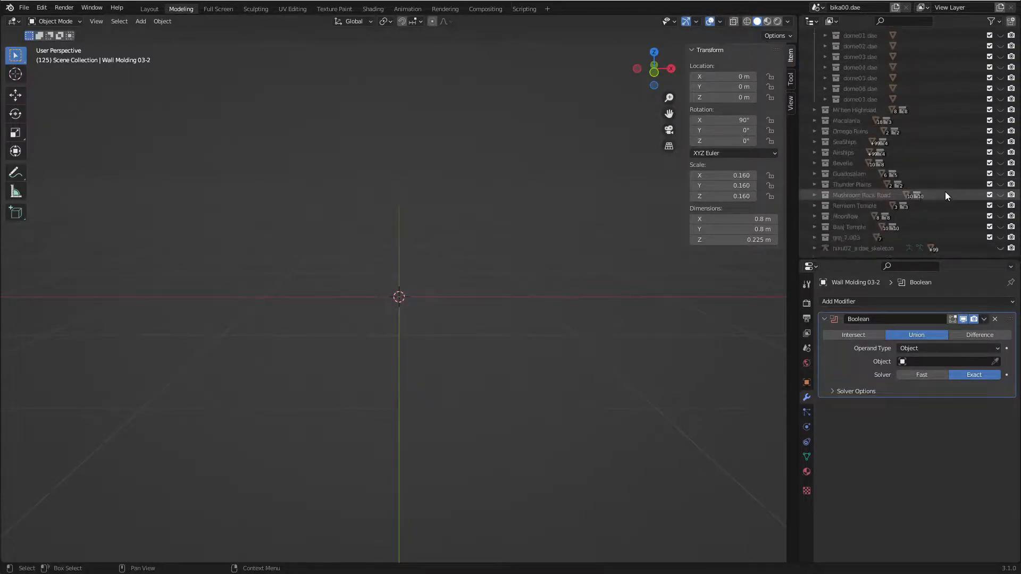
left_click(813, 142, "shift")
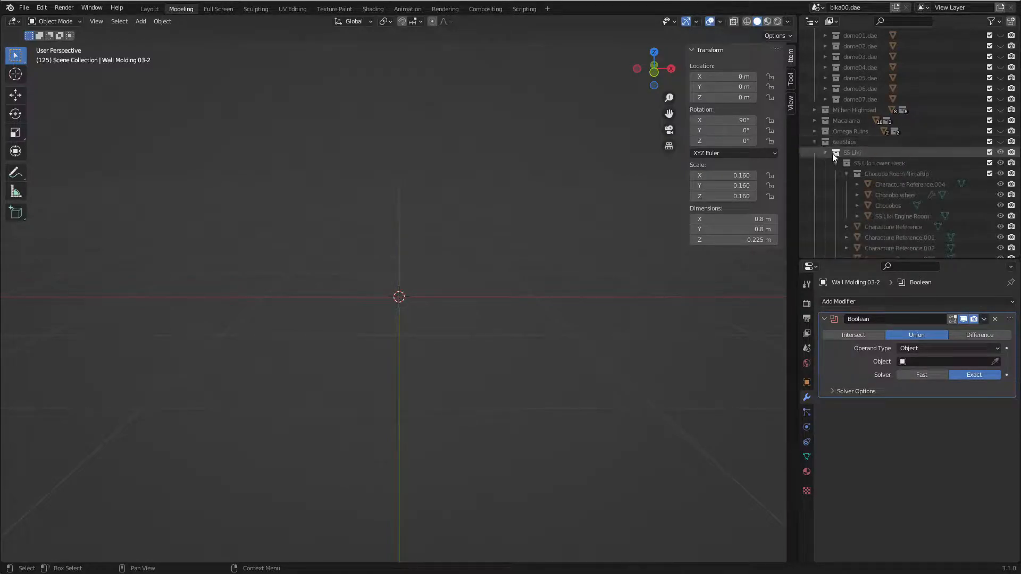
key("ctrl+z")
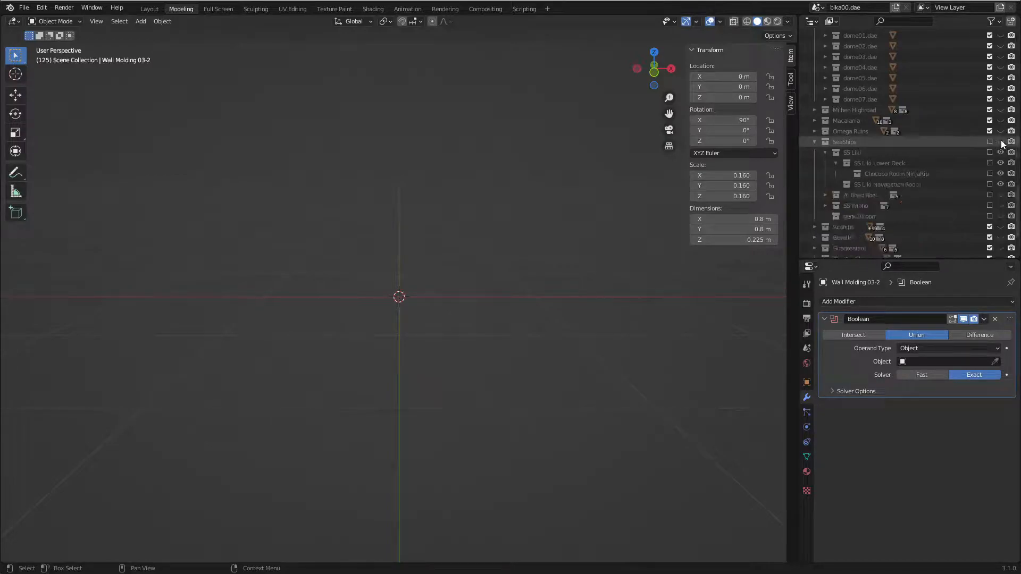
left_click(989, 142)
left_click(1003, 142)
left_click(998, 142)
left_click(1000, 142)
Step: Examine the SS Liki ship from outside, including its deck, railings, harpoon, stern and side wheels
scroll(394, 245, "down", 3)
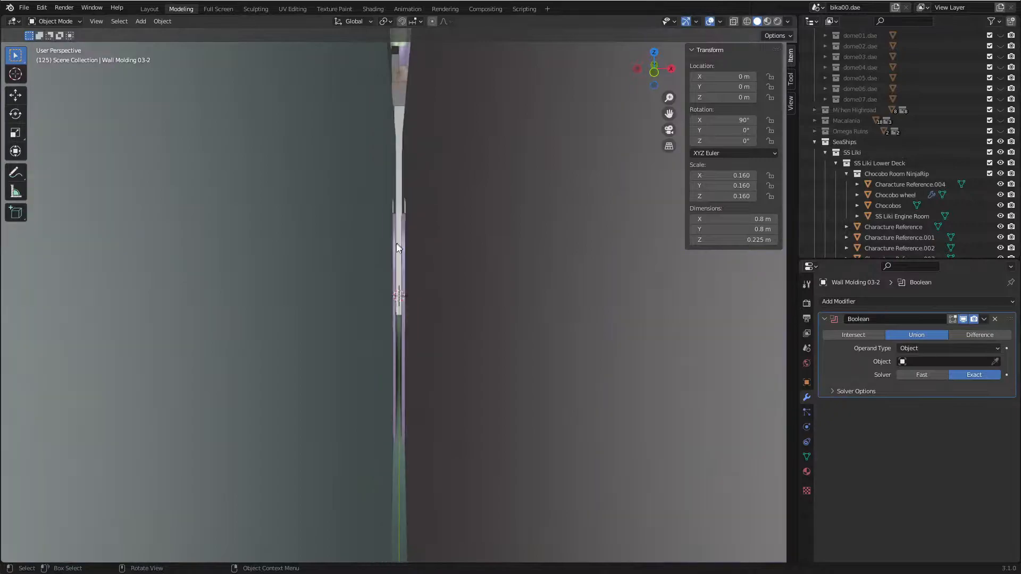
scroll(394, 246, "down", 6)
middle_click_drag(394, 246, 455, 257)
scroll(449, 292, "up", 3)
scroll(426, 279, "up", 2)
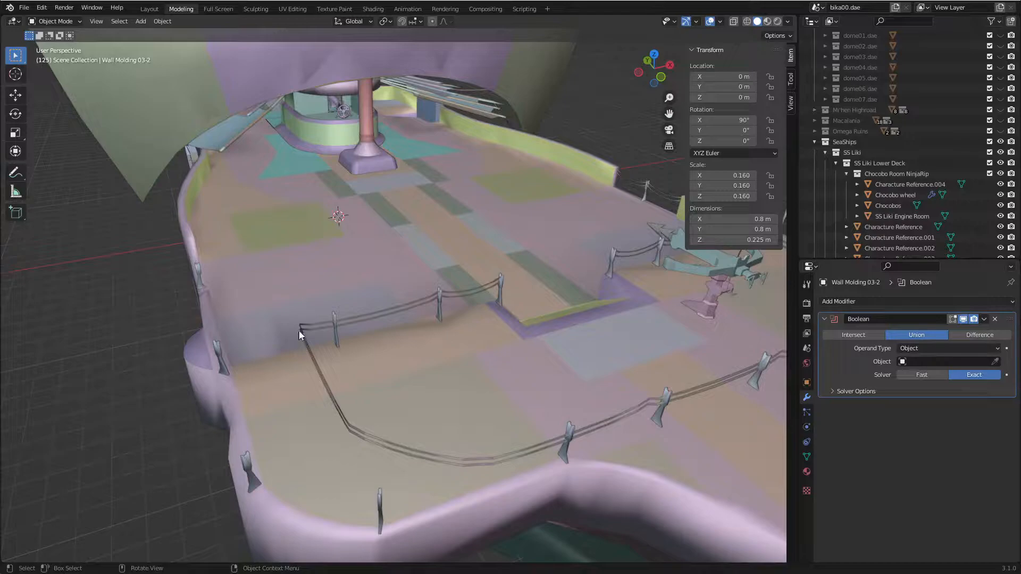
middle_click_drag(377, 322, 372, 314)
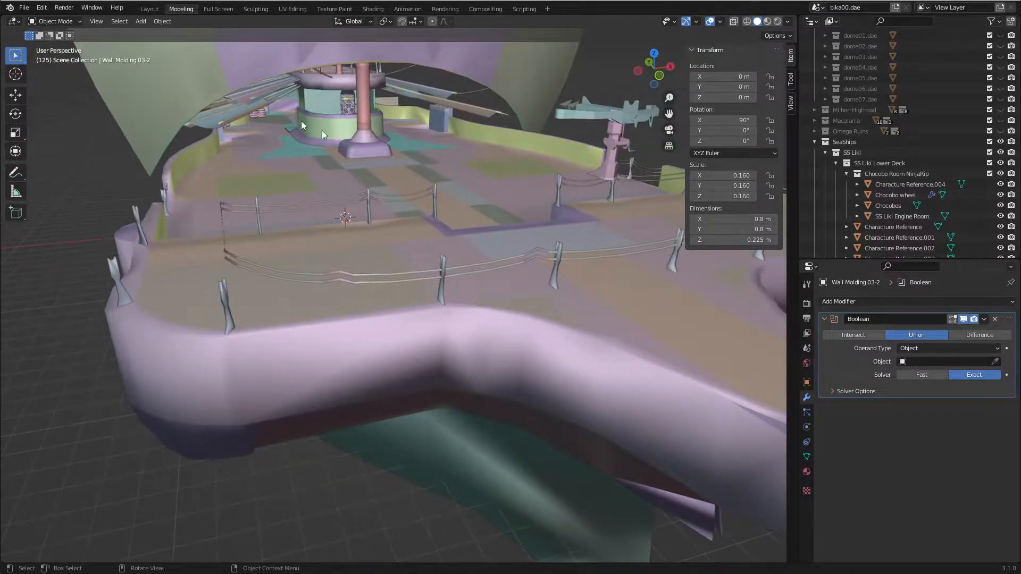
middle_click_drag(332, 186, 312, 249)
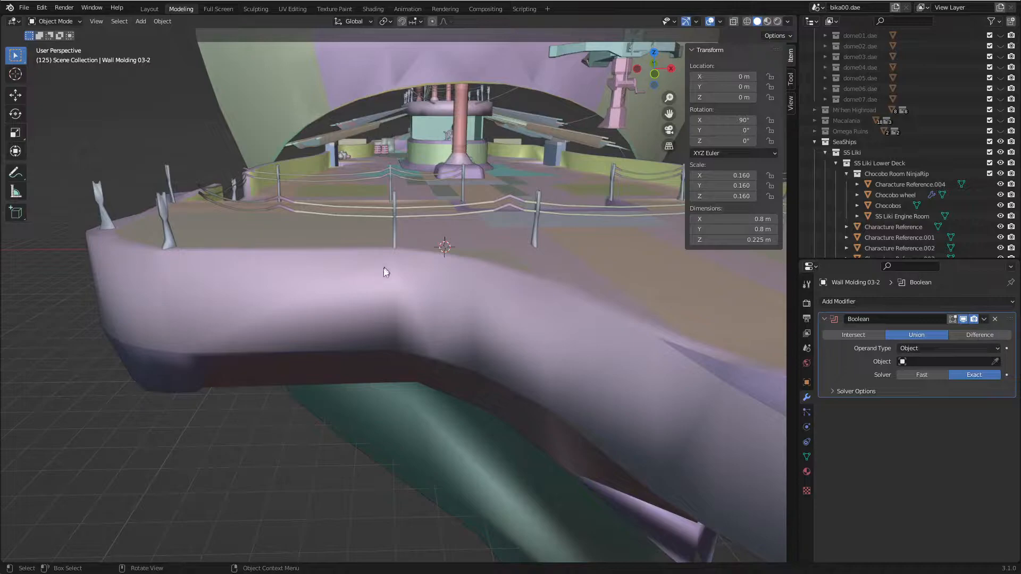
middle_click_drag(375, 262, 419, 311)
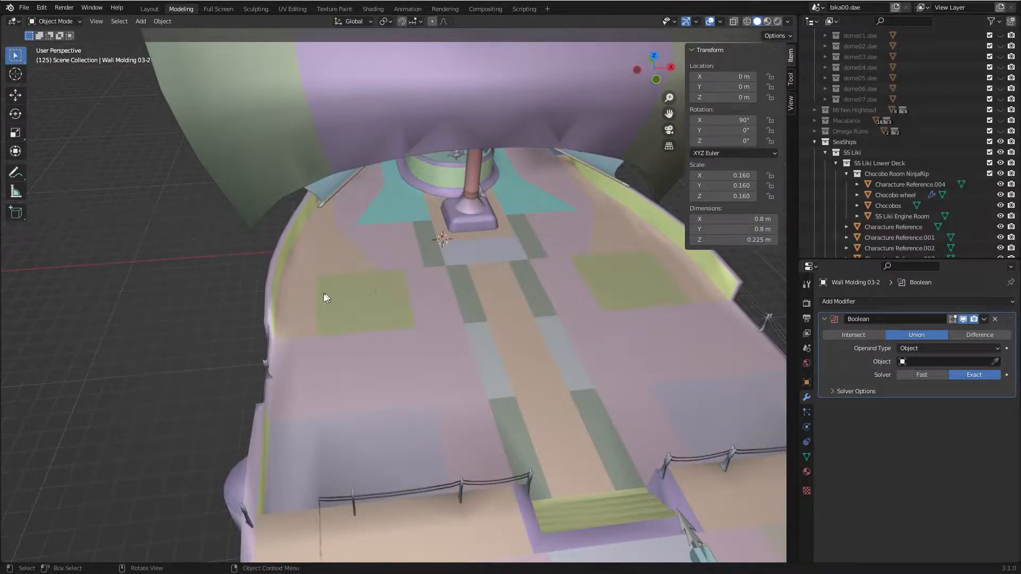
middle_click_drag(401, 330, 396, 313)
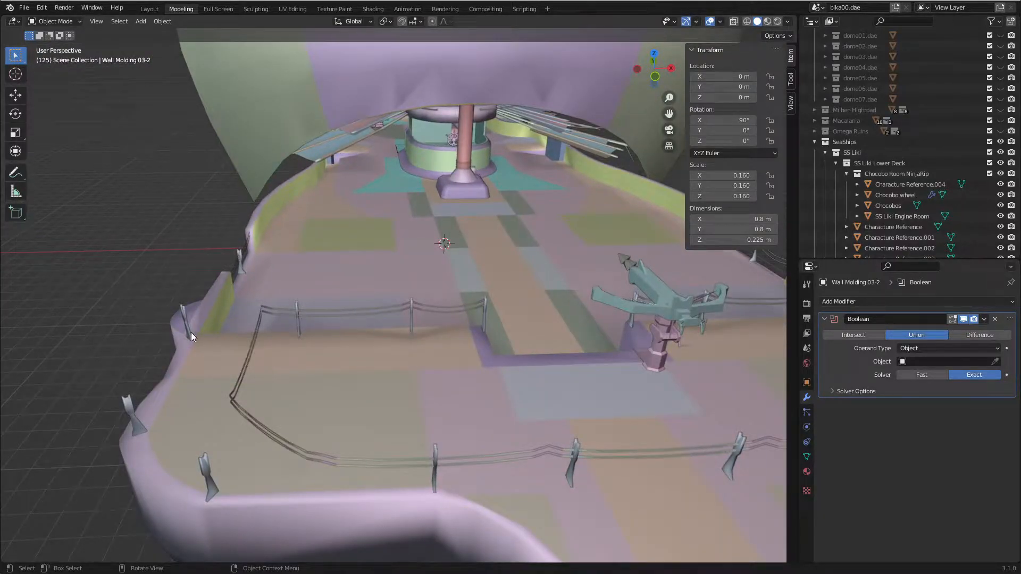
middle_click_drag(556, 351, 346, 214)
scroll(529, 351, "down", 6)
scroll(393, 330, "up", 7)
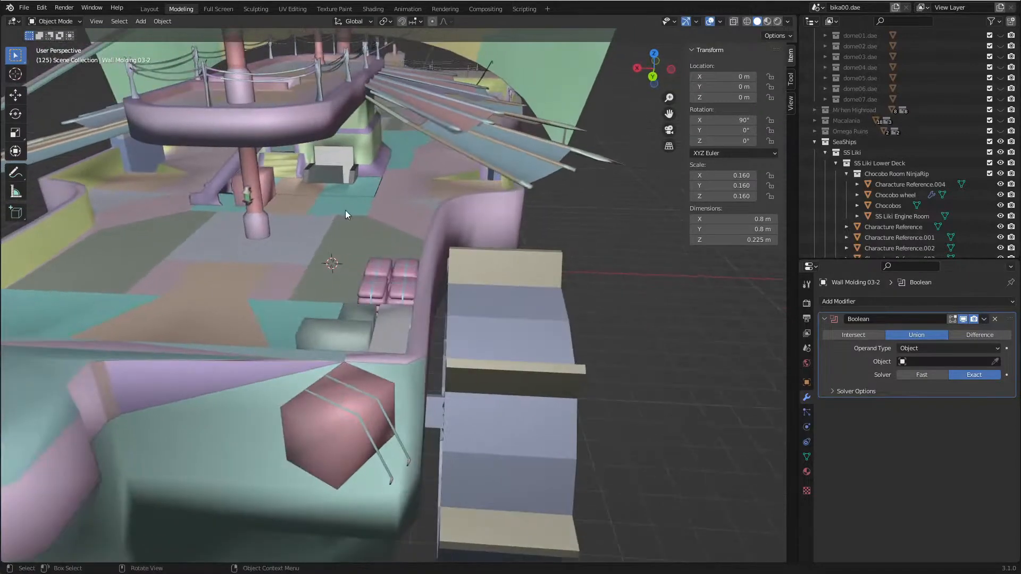
Step: Select SS Liki Stairs To Lower Deck and follow the stairs inside to view the main room
left_click(345, 174)
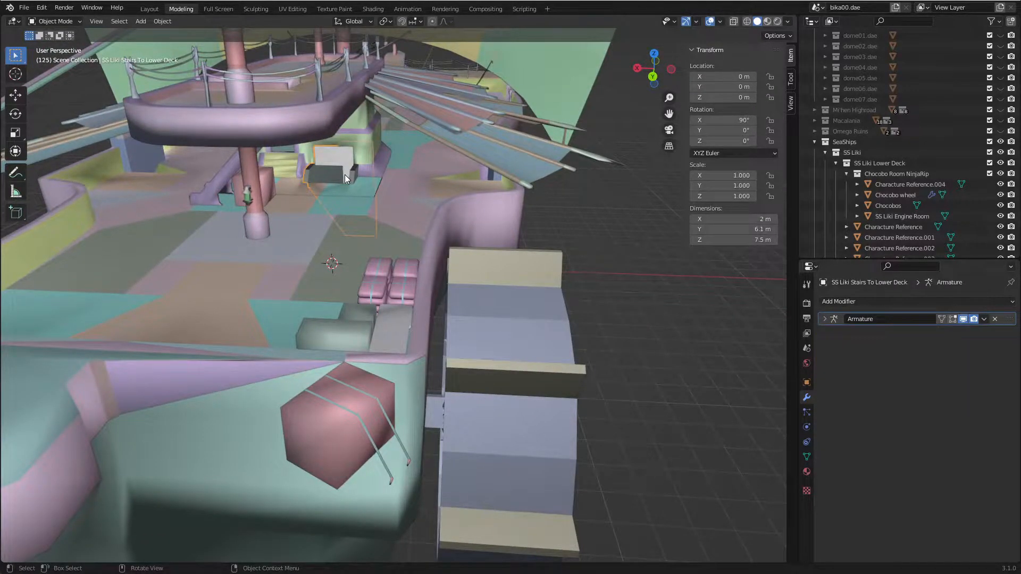
key("KP_Decimal")
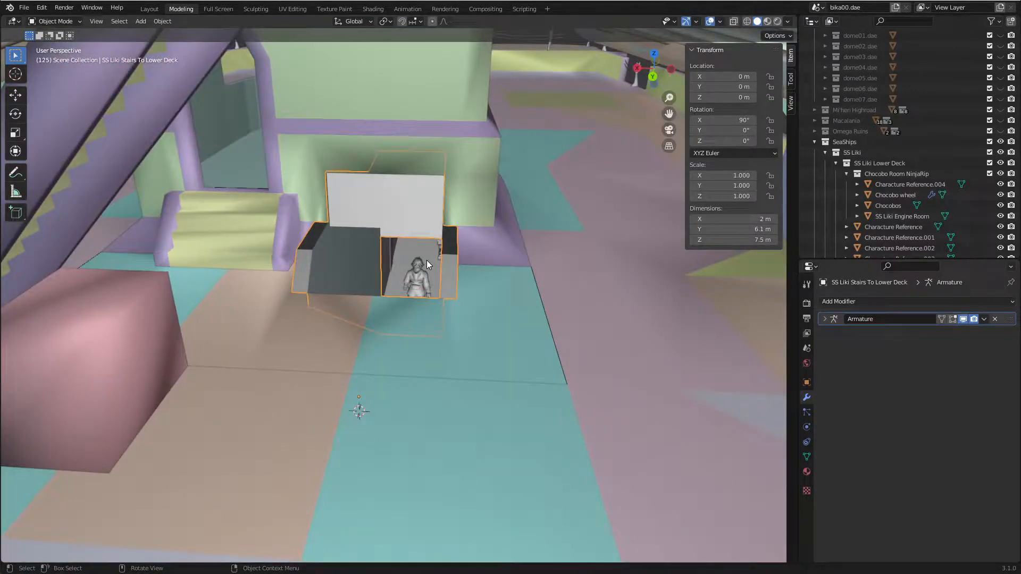
left_click(427, 259)
key("KP_Decimal")
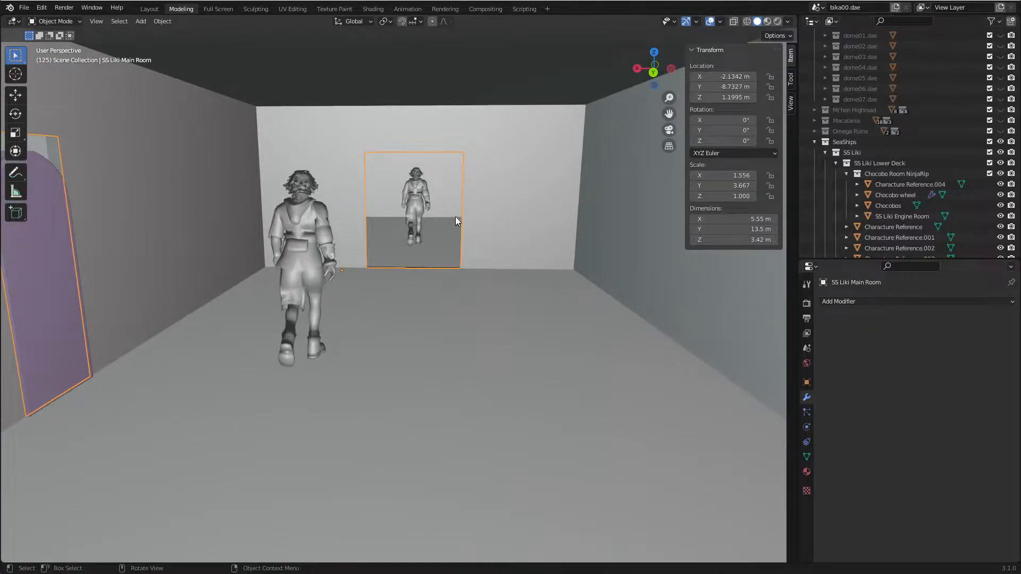
Step: Inspect the SS Liki Cargo Hold mesh in Edit Mode and return to Object Mode
left_click(442, 206)
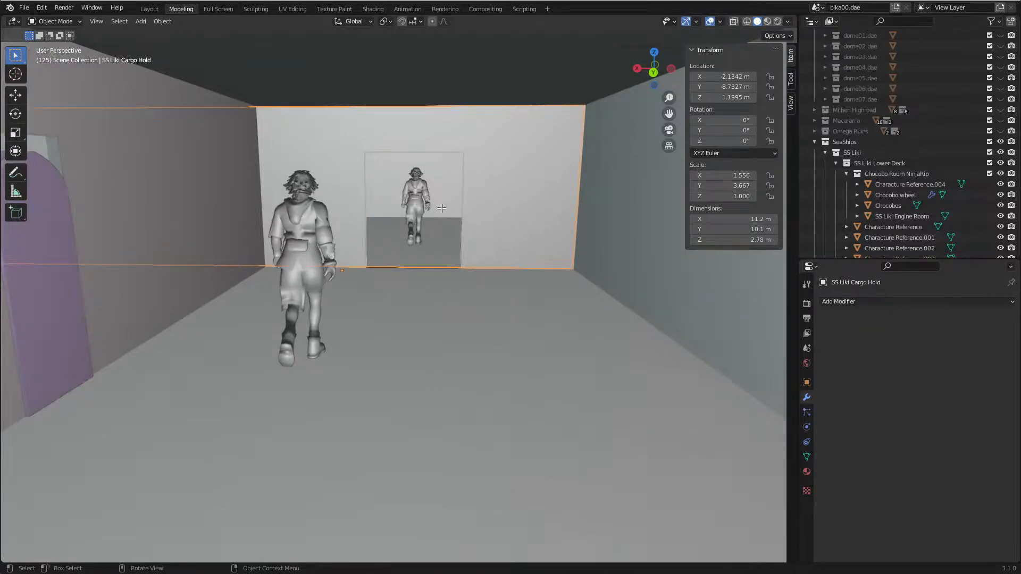
key("Tab")
left_click(442, 208)
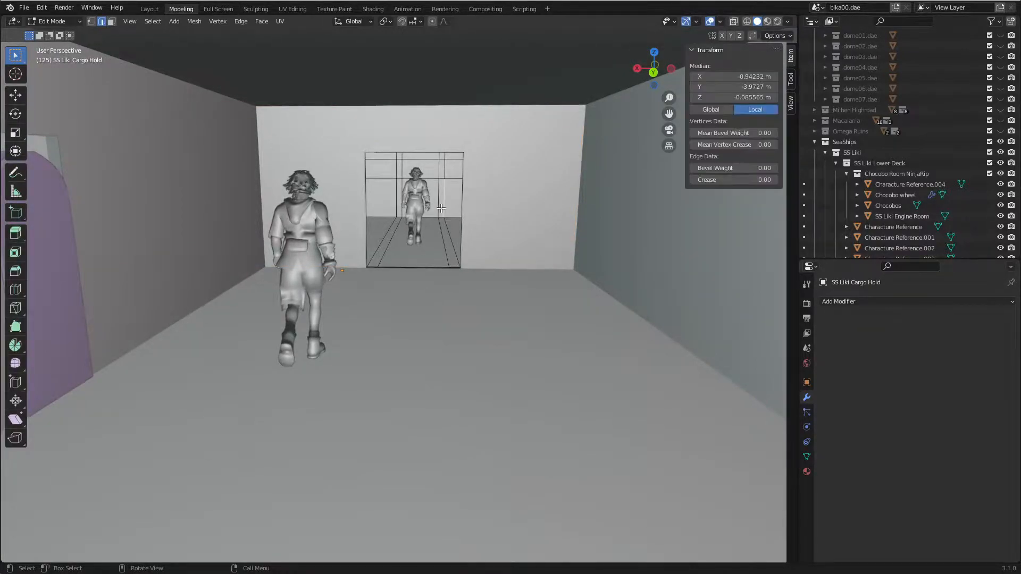
key("Tab")
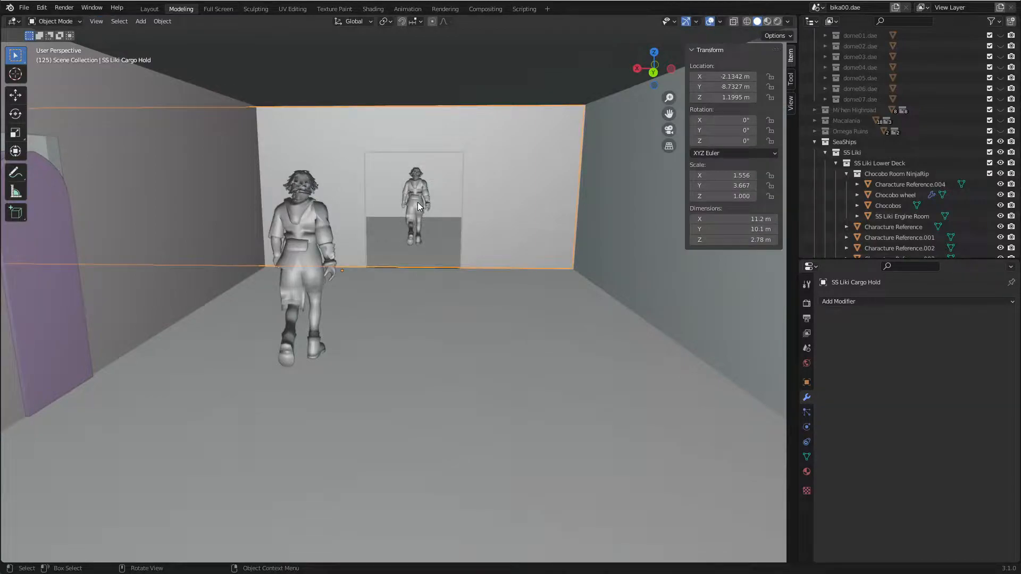
Step: Select the Characture Reference figure in the cargo hold and view it with the doorway behind it
left_click(418, 203)
key("KP_Decimal")
middle_click_drag(417, 203, 424, 281)
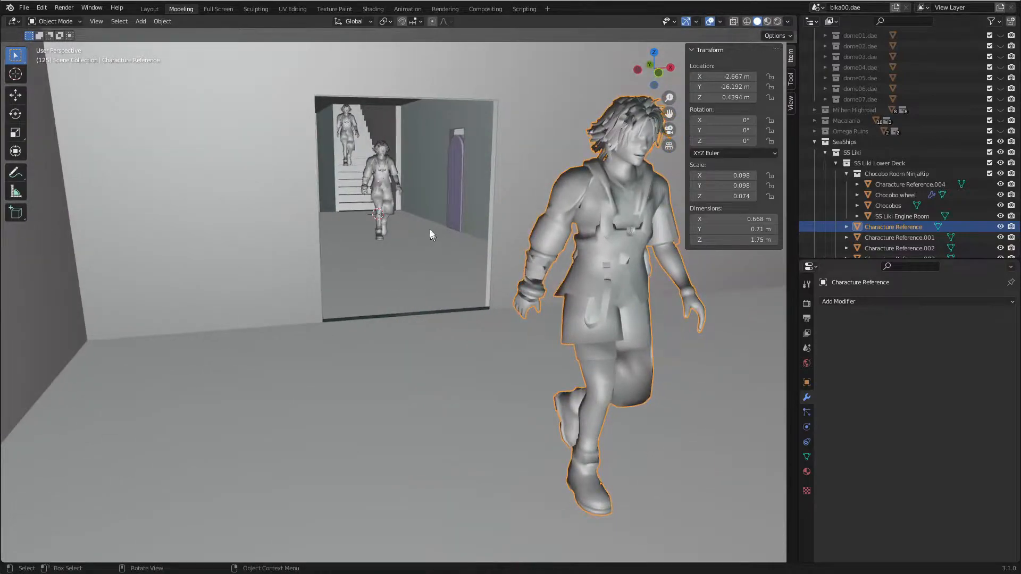
Step: Select the purple door slik07.dae and look from it through the main room towards the stairs and engine room doorway
left_click(457, 191)
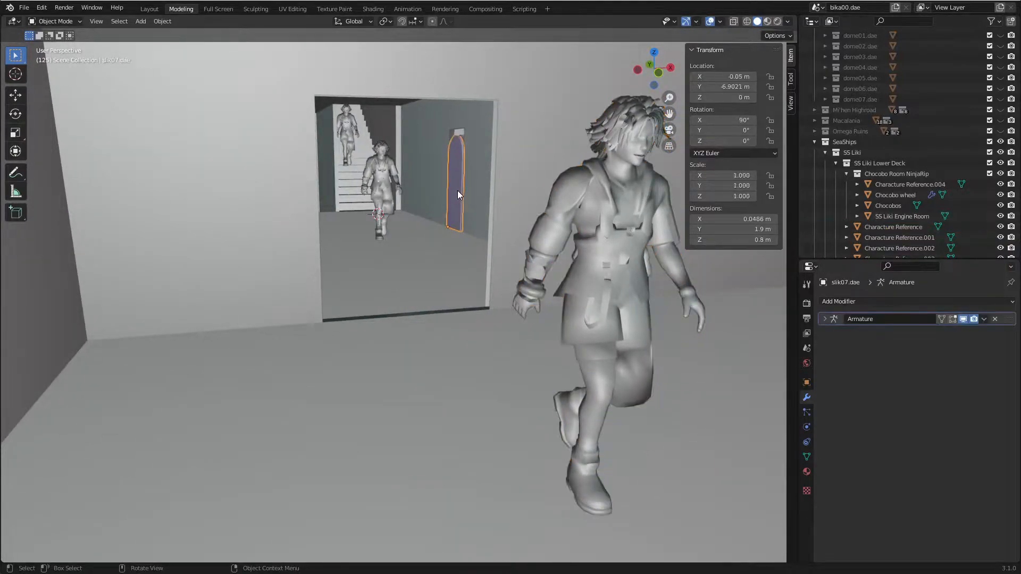
key("KP_Decimal")
middle_click_drag(462, 189, 532, 254)
middle_click_drag(422, 280, 403, 282)
middle_click_drag(261, 285, 587, 268, "shift")
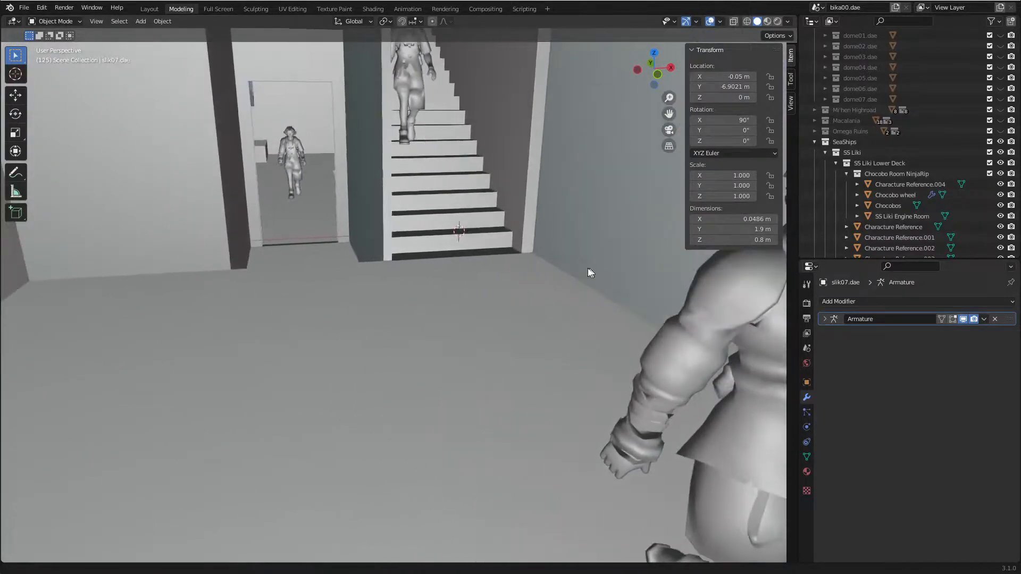
Step: Select Characture Reference.004 beyond the doorway and view it beside the wheels in the engine room
left_click(294, 148)
key("KP_Decimal")
middle_click_drag(494, 211, 383, 185)
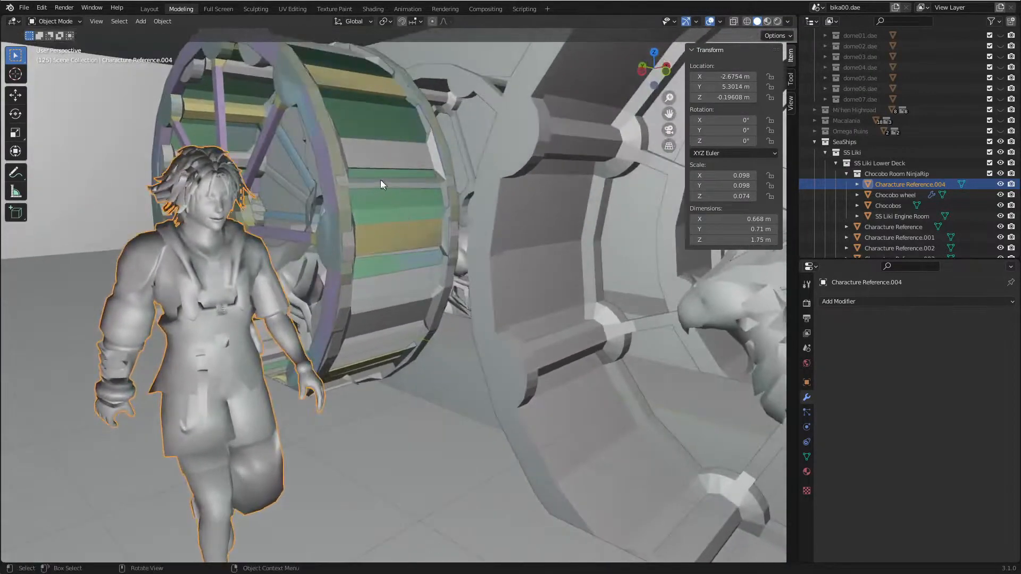
Step: Select the Chocobo wheel and examine it from both sides
left_click(334, 193)
key("KP_Decimal")
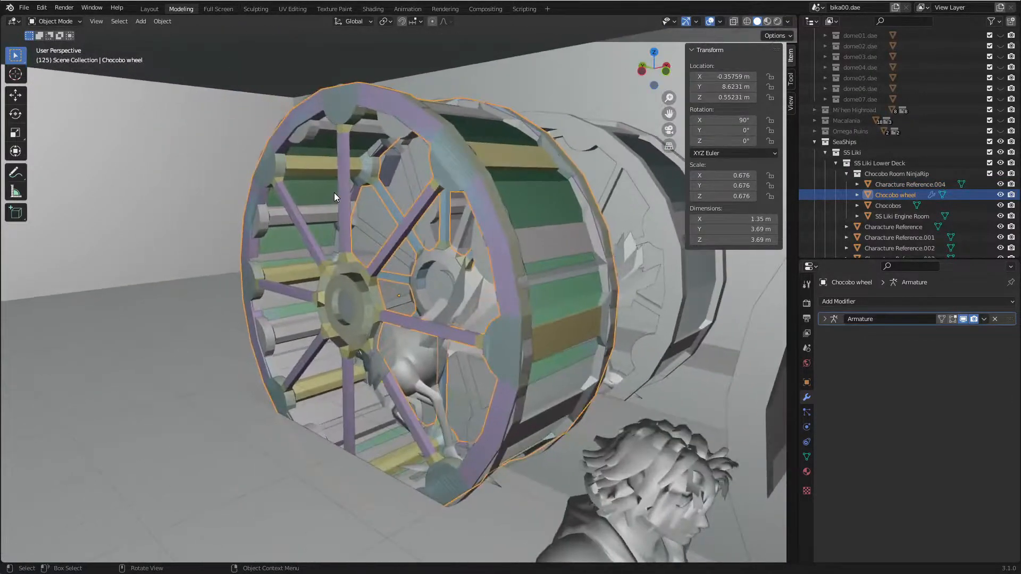
middle_click_drag(451, 266, 522, 321)
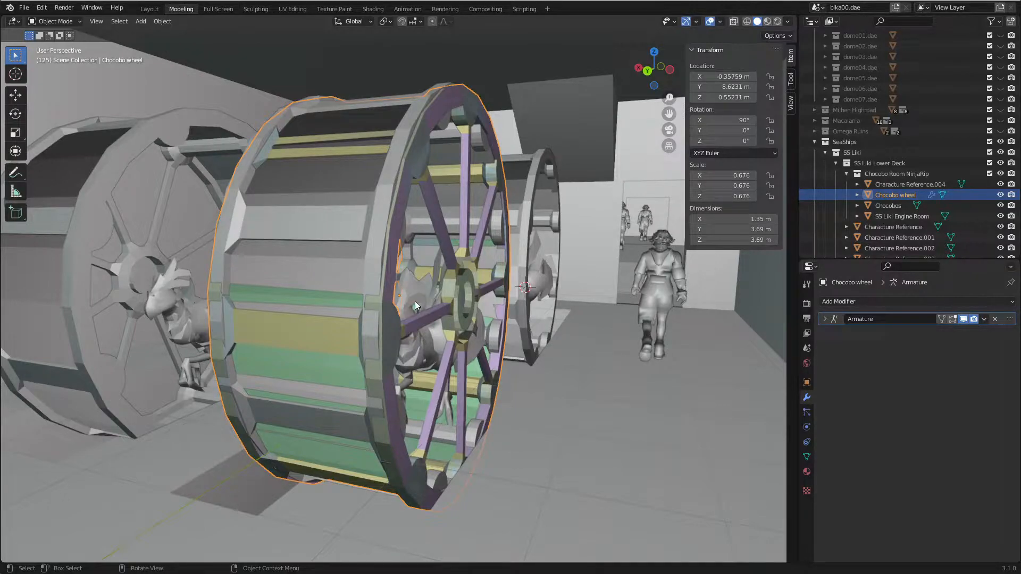
mouse_move(432, 282)
middle_mouse_down()
mouse_move(424, 292)
mouse_move(440, 292)
middle_mouse_up()
Step: Switch the viewport to Material Preview, select the Chocobos object and view it closely through the wheel
key("z")
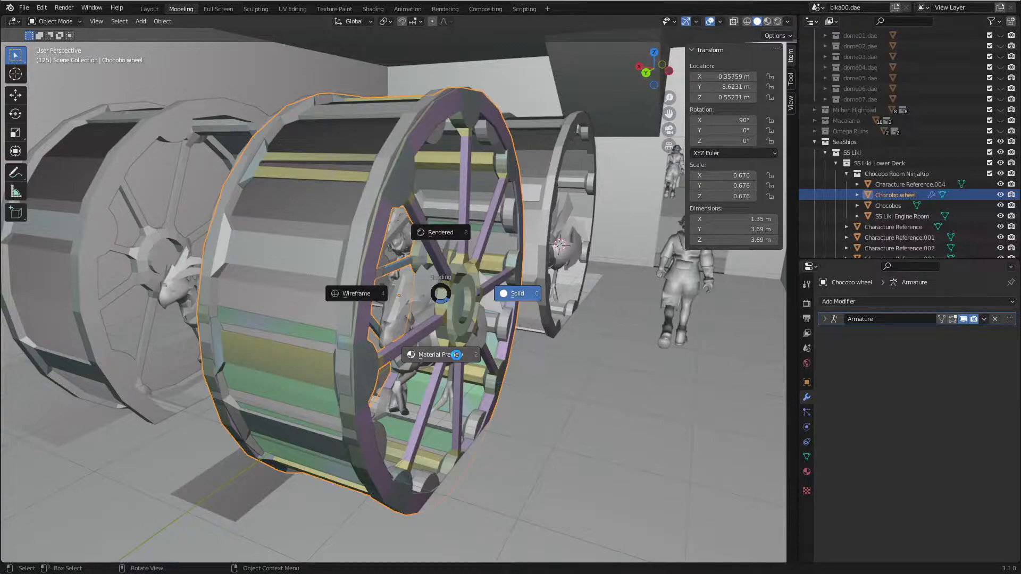
left_click(456, 355)
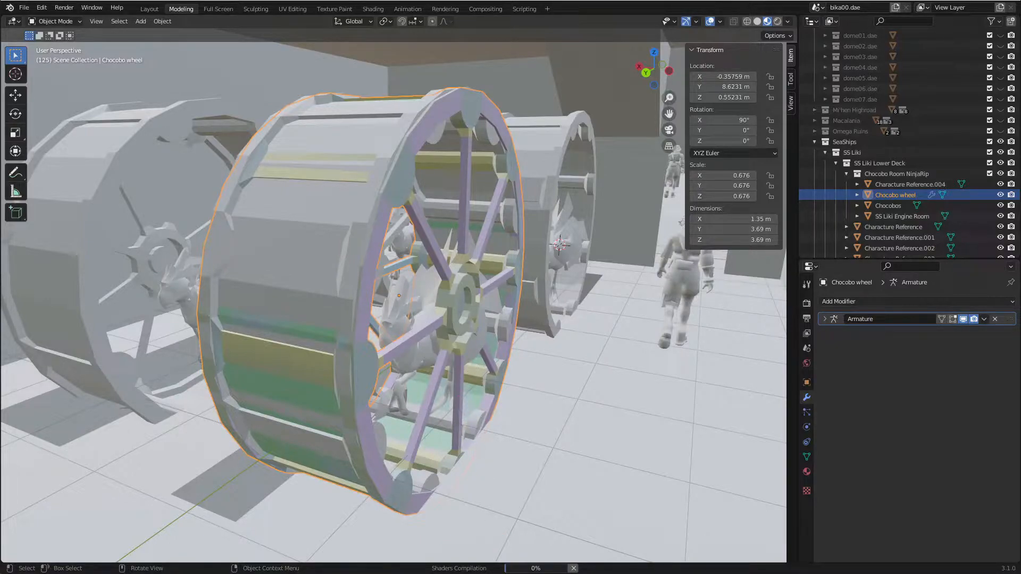
left_click(431, 260)
middle_click_drag(431, 260, 413, 257)
scroll(422, 261, "up", 2)
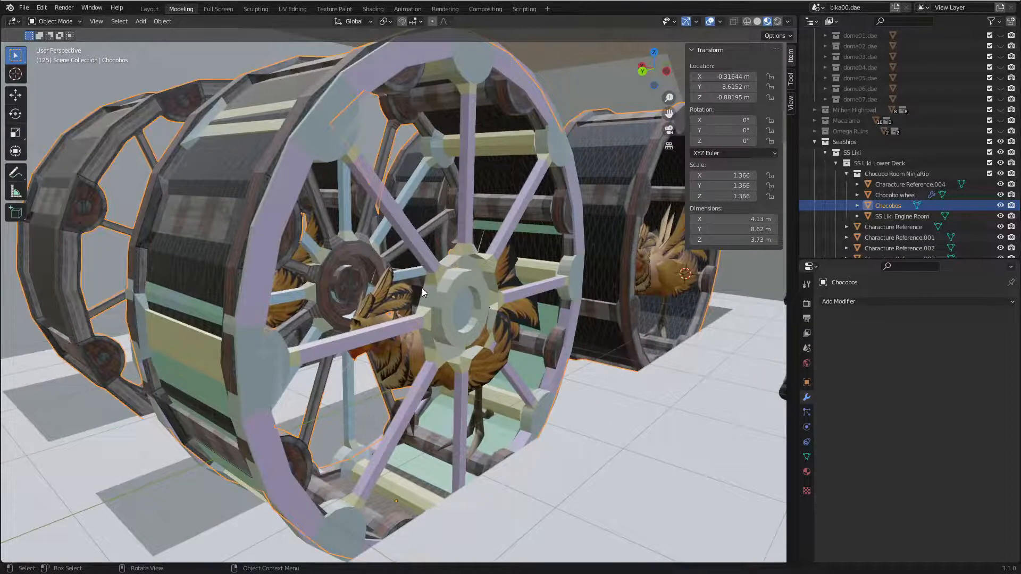
scroll(385, 306, "up", 2)
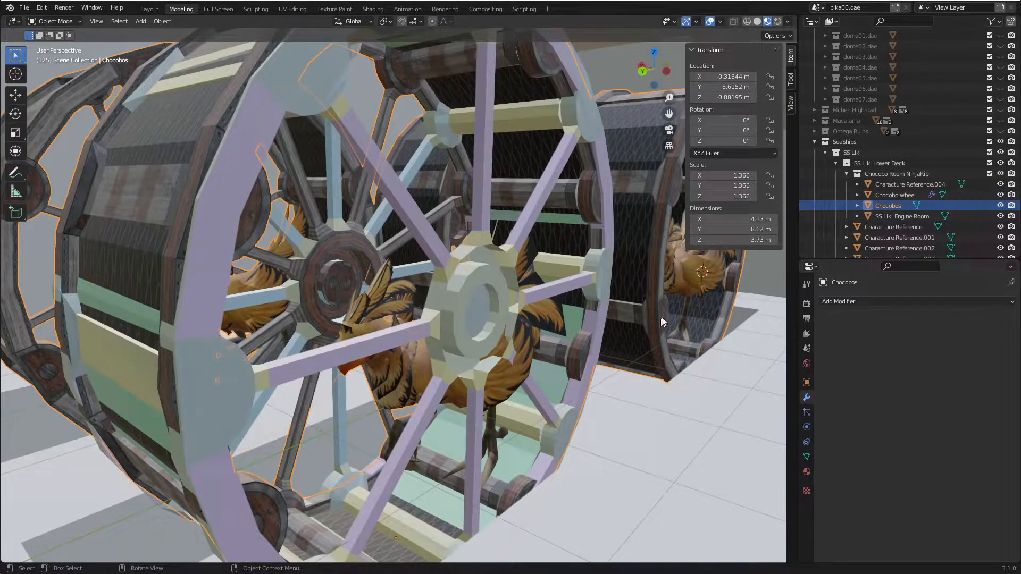
Step: Inspect the Chocobos mesh in Edit Mode, return to Object Mode and view the full row of wheels
key("Tab")
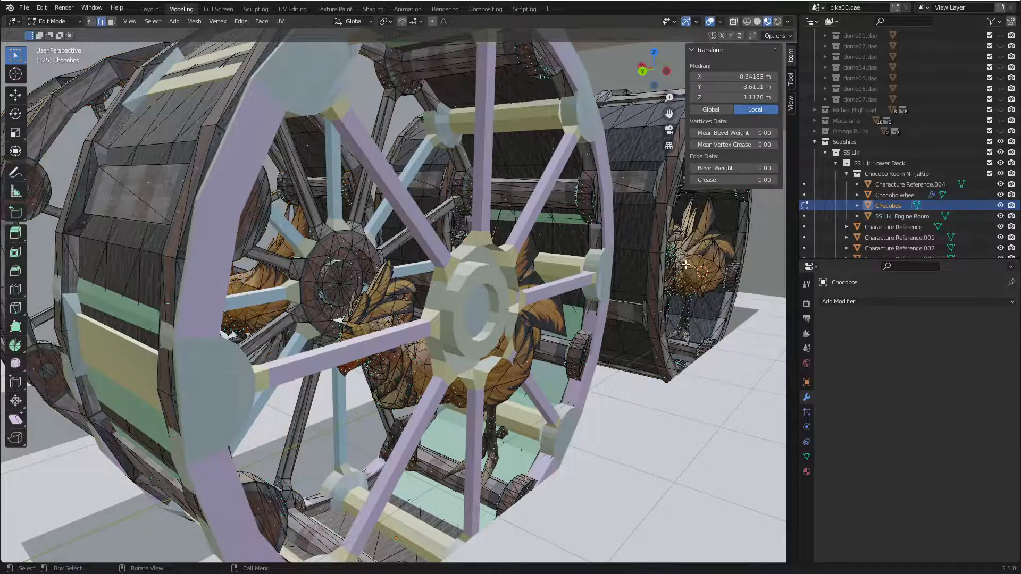
scroll(686, 264, "up", 5)
key("KP_Decimal")
scroll(441, 319, "down", 15)
middle_click_drag(393, 324, 302, 328)
key("Tab")
scroll(302, 329, "up", 2)
middle_click_drag(422, 285, 539, 357, "shift")
scroll(496, 359, "down", 4)
middle_click_drag(540, 398, 508, 353, "shift")
scroll(539, 340, "down", 4)
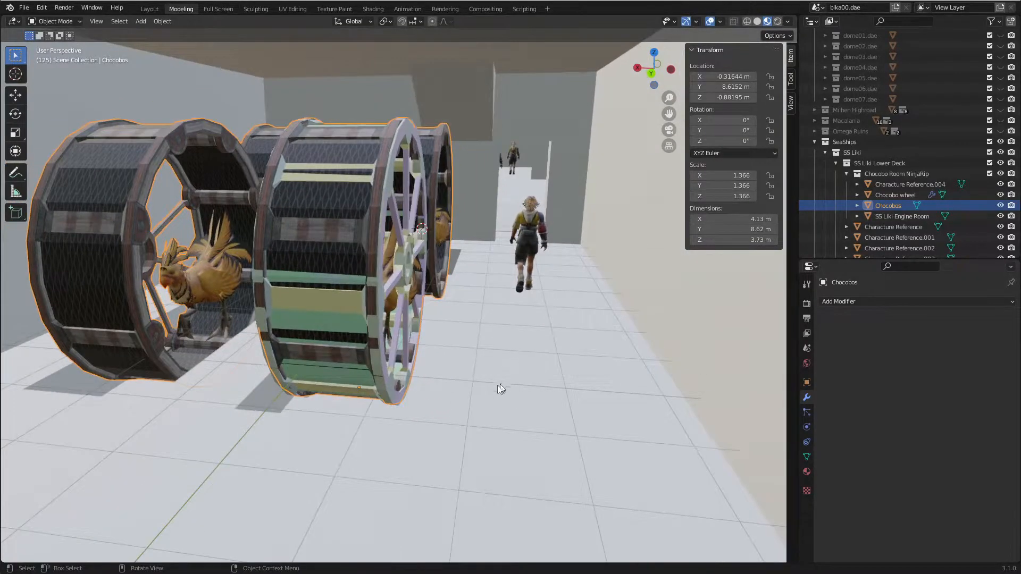
Step: Select the SS Liki Engine Room and view its Chocobo wheels from along the aisle and from the front
left_click(495, 416)
middle_click_drag(338, 359, 378, 320, "shift")
middle_click_drag(444, 334, 477, 287)
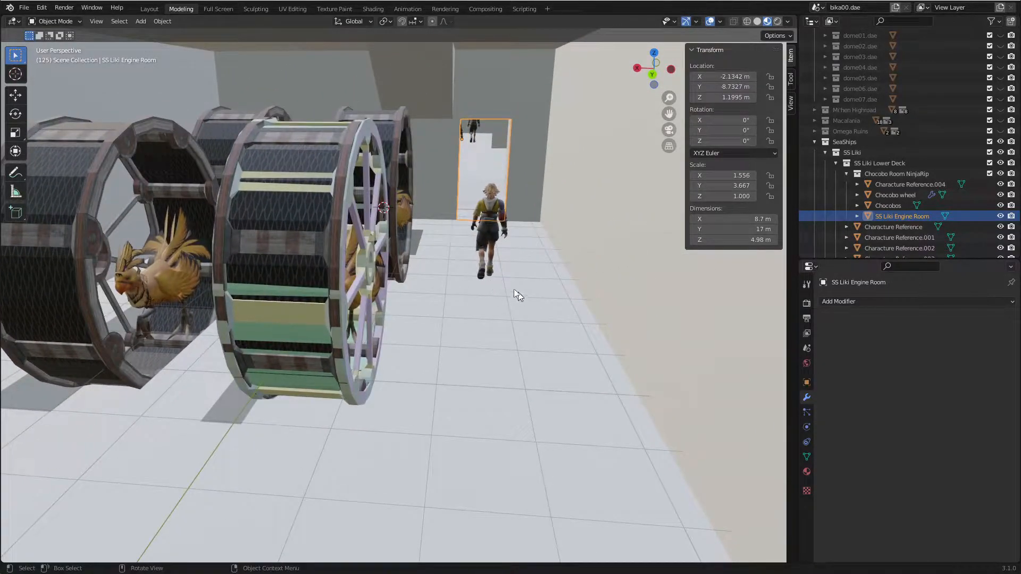
middle_click_drag(216, 323, 290, 379)
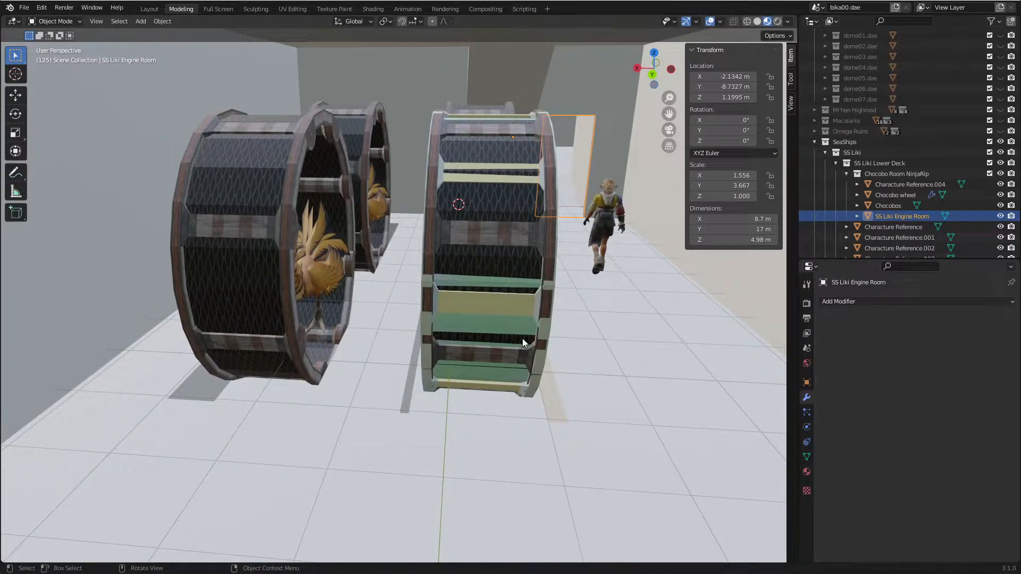
Step: Examine from outside and below how the selected engine room fits inside the ship's hull beside the paddle wheel
scroll(496, 295, "down", 10)
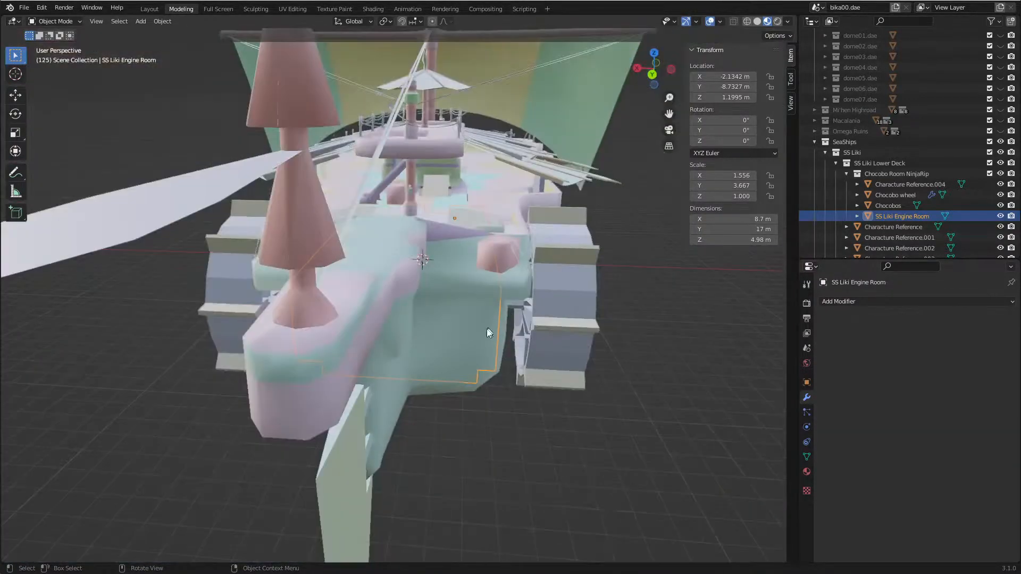
middle_click_drag(486, 328, 476, 260)
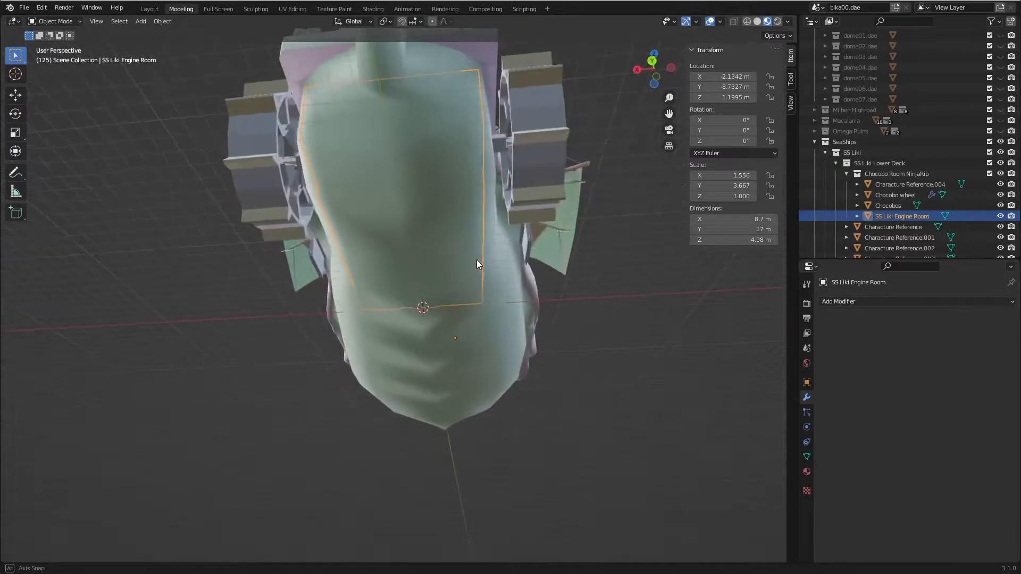
middle_click_drag(450, 194, 422, 258, "shift")
scroll(451, 213, "up", 3)
middle_click_drag(480, 189, 444, 250, "shift")
middle_click_drag(410, 133, 414, 222)
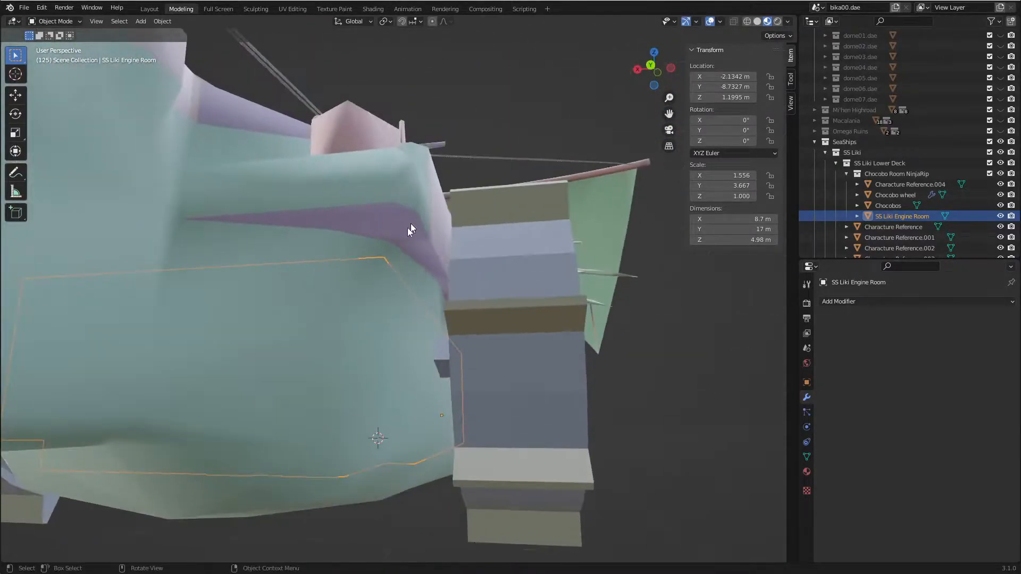
scroll(386, 263, "up", 6)
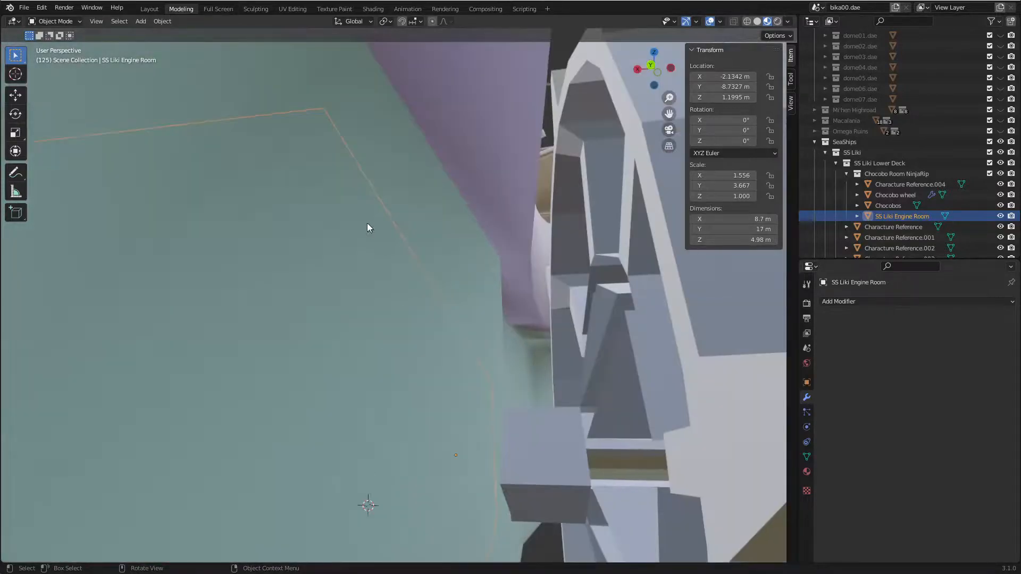
scroll(362, 250, "down", 10)
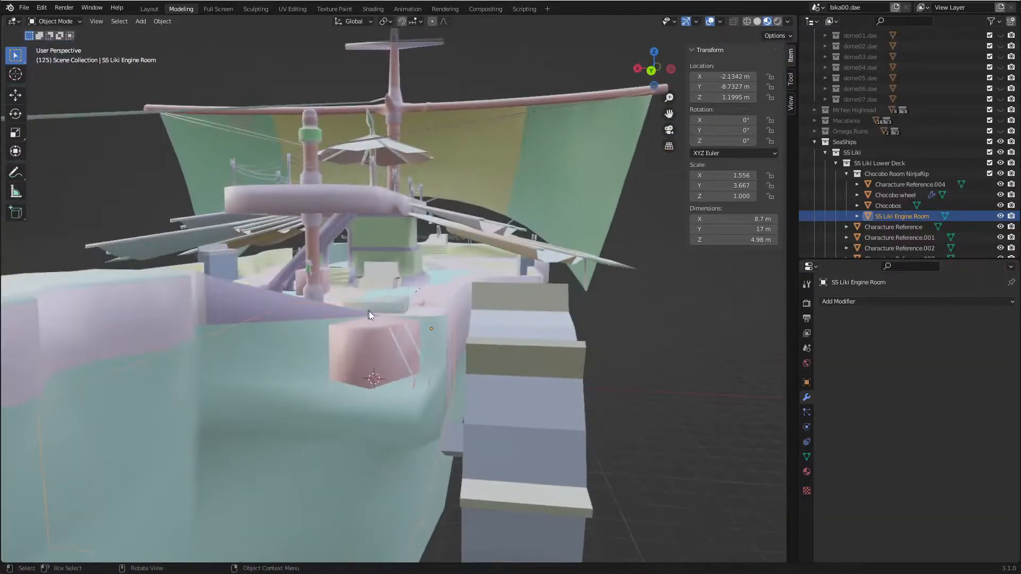
Step: View the ship from the top to check the engine room's outline against the rear deck
middle_click_drag(369, 311, 356, 381)
key("KP_7")
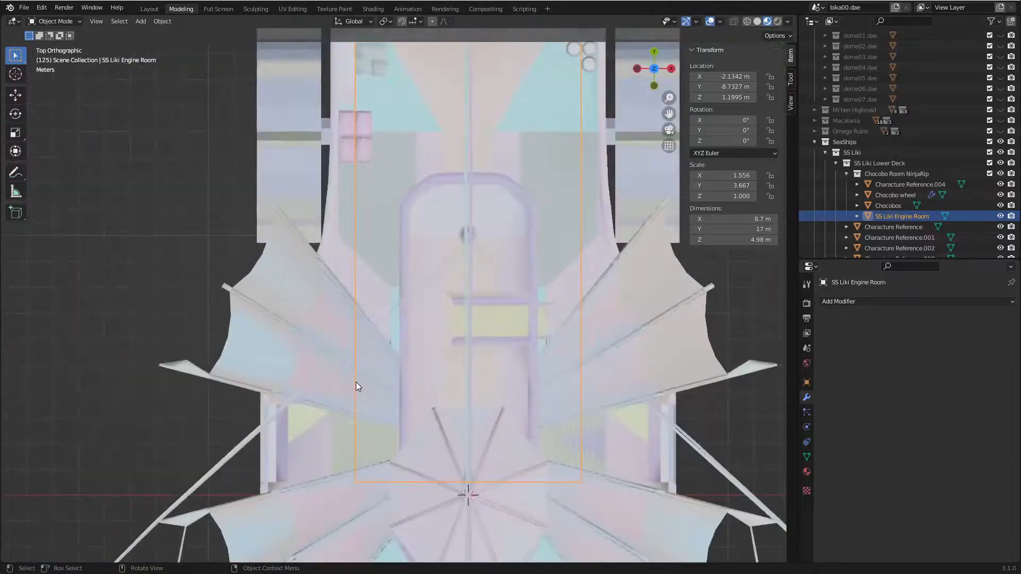
middle_click_drag(412, 226, 381, 256, "shift")
scroll(351, 369, "down", 2)
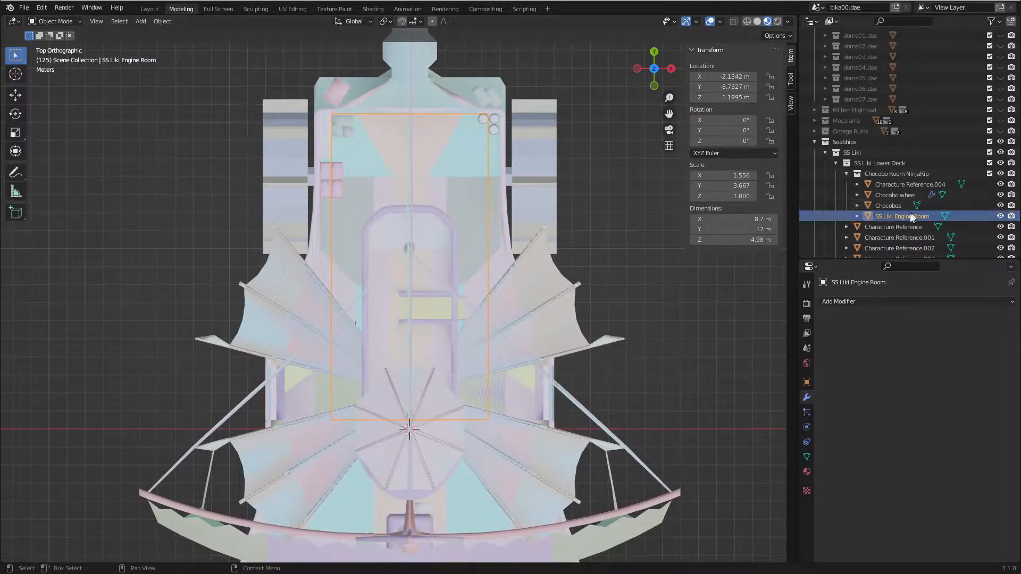
Step: Select the SS Liki Cargo Hold, Main Room, Quarters, Stairs To Lower Deck and Engine Room together and frame them in the view
left_click(905, 176)
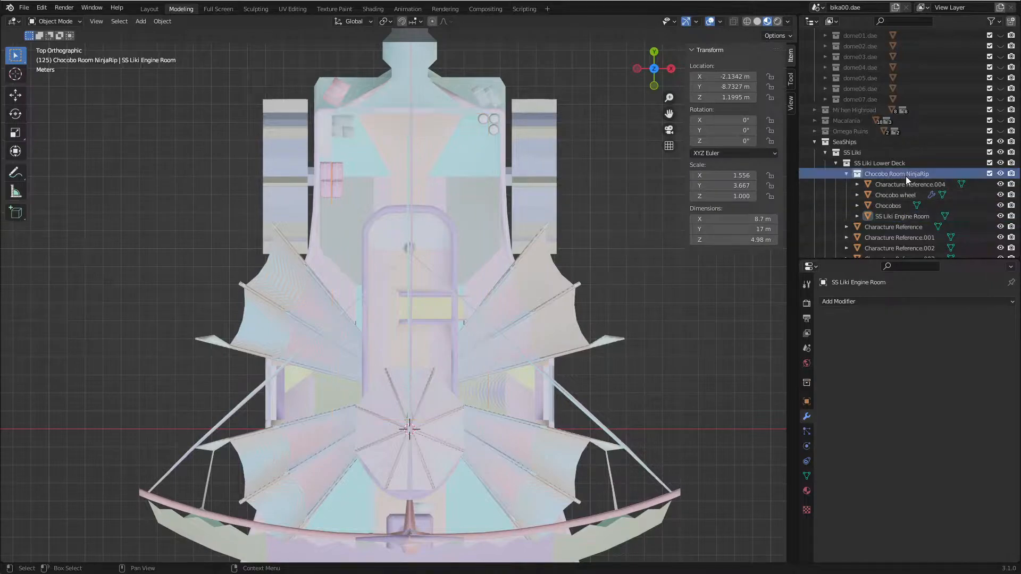
scroll(907, 183, "down", 5)
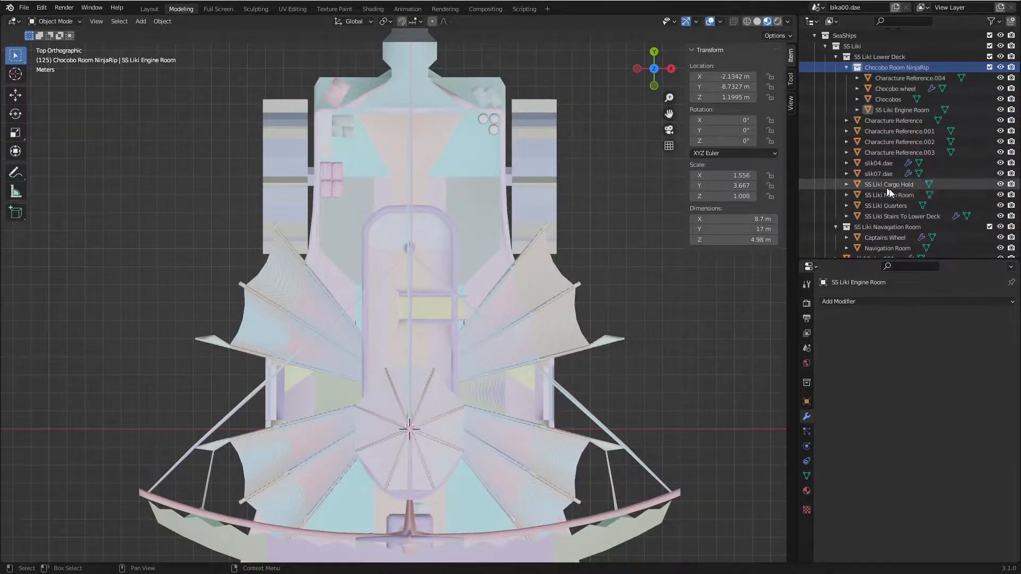
left_click(885, 186)
left_click(893, 196, "shift")
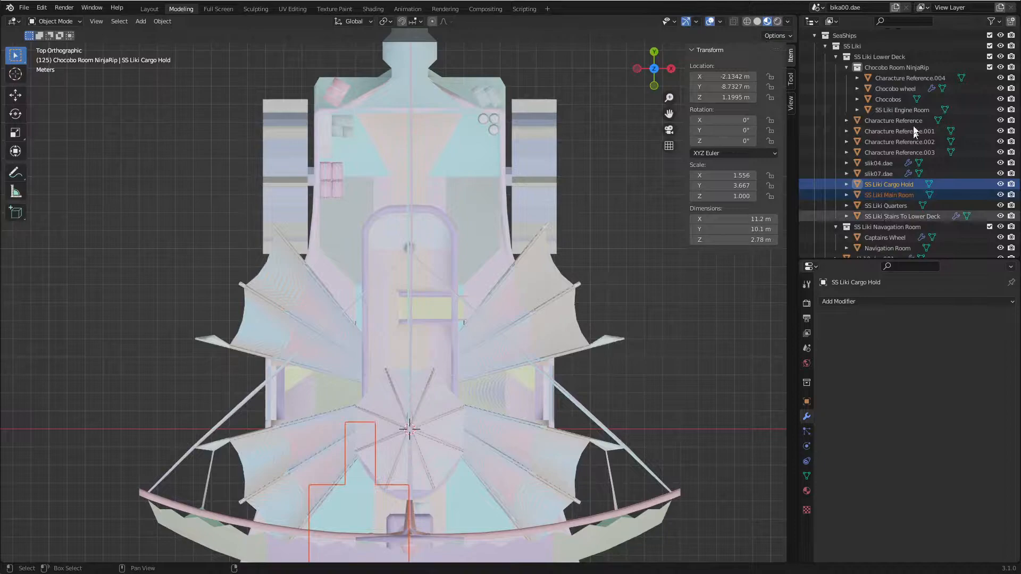
left_click(884, 217, "shift")
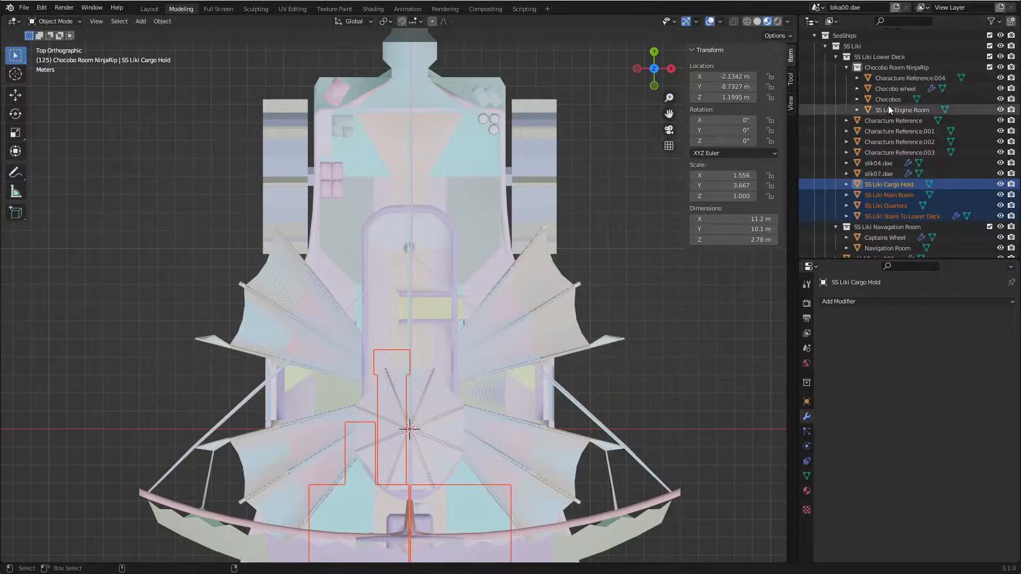
left_click(888, 109, "ctrl")
key("KP_Decimal")
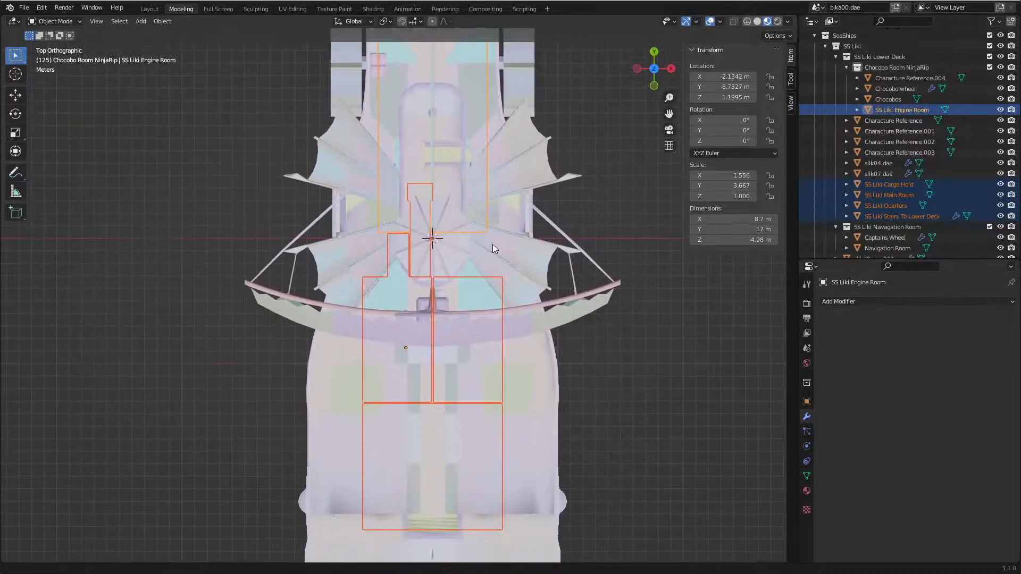
Step: Examine the layout of the selected lower-deck rooms within the hull from the top and right orthographic views
scroll(492, 245, "down", 2)
middle_click_drag(444, 267, 452, 282, "shift")
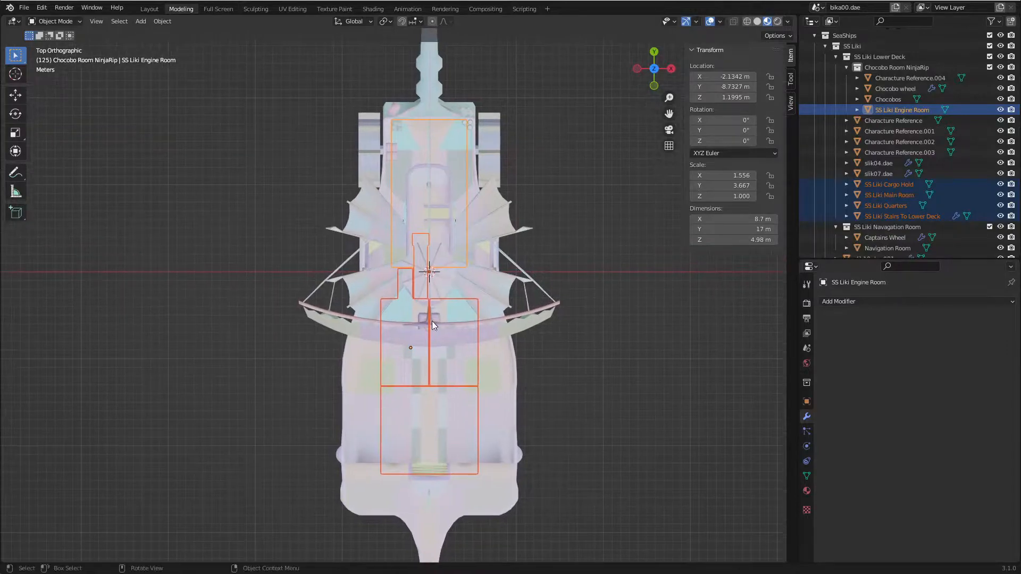
middle_click_drag(443, 378, 392, 300)
key("KP_3")
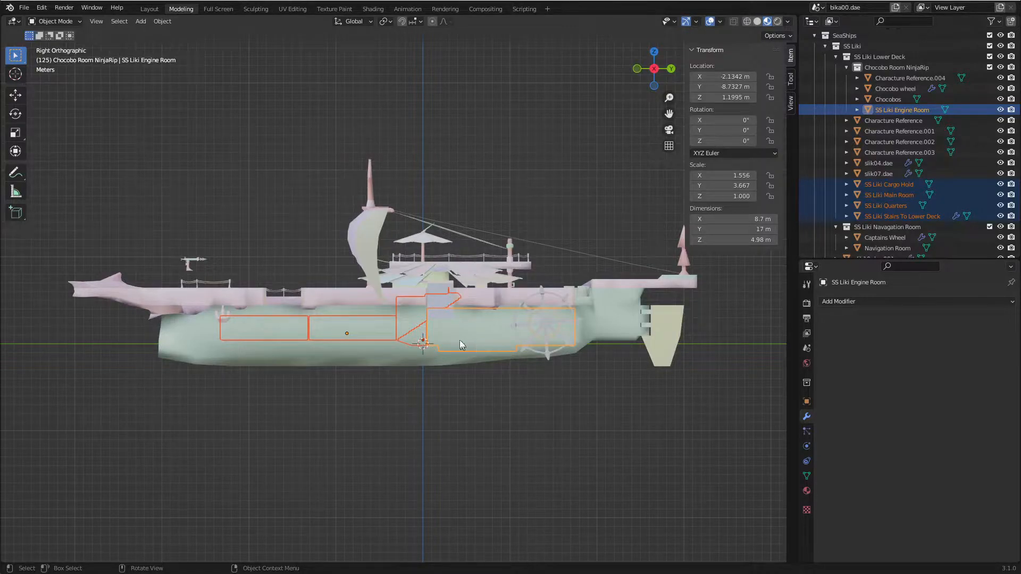
middle_click_drag(395, 346, 316, 353)
Step: Go inside the ship's lower deck and look through the doorway towards the character references and the stairs
scroll(444, 390, "up", 2)
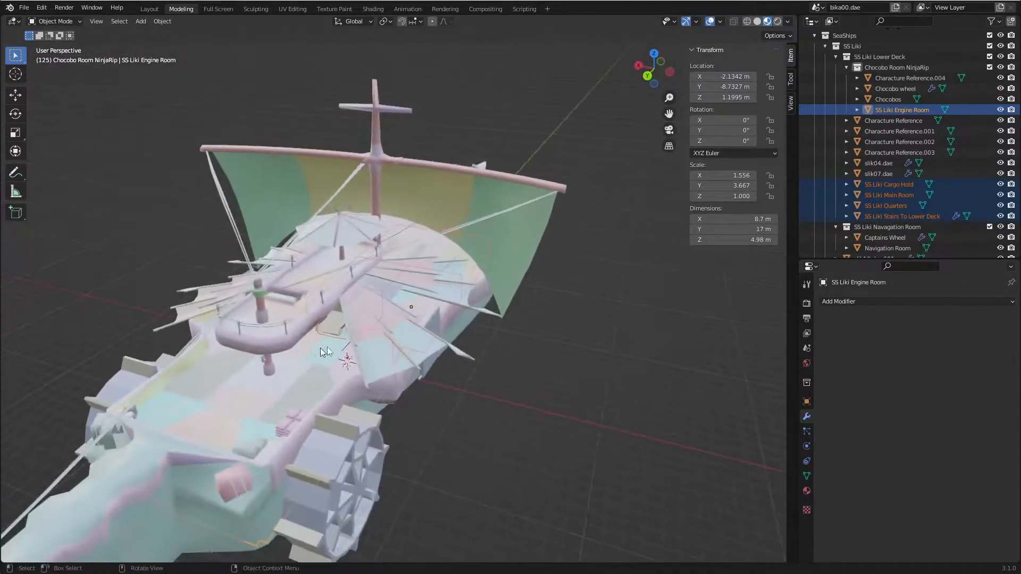
scroll(420, 301, "up", 2)
middle_click_drag(437, 333, 275, 302)
scroll(468, 355, "up", 1)
middle_click_drag(577, 384, 439, 230)
scroll(535, 363, "up", 3)
middle_click_drag(400, 308, 470, 385)
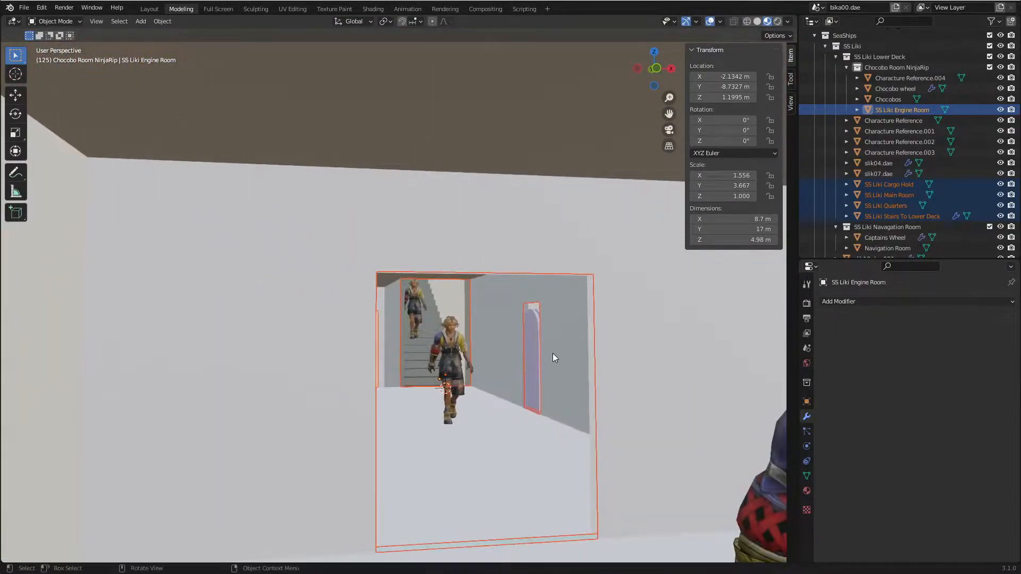
Step: Leave the lower-deck interior and view the whole ship from outside
scroll(484, 348, "down", 6)
middle_click_drag(447, 324, 469, 368)
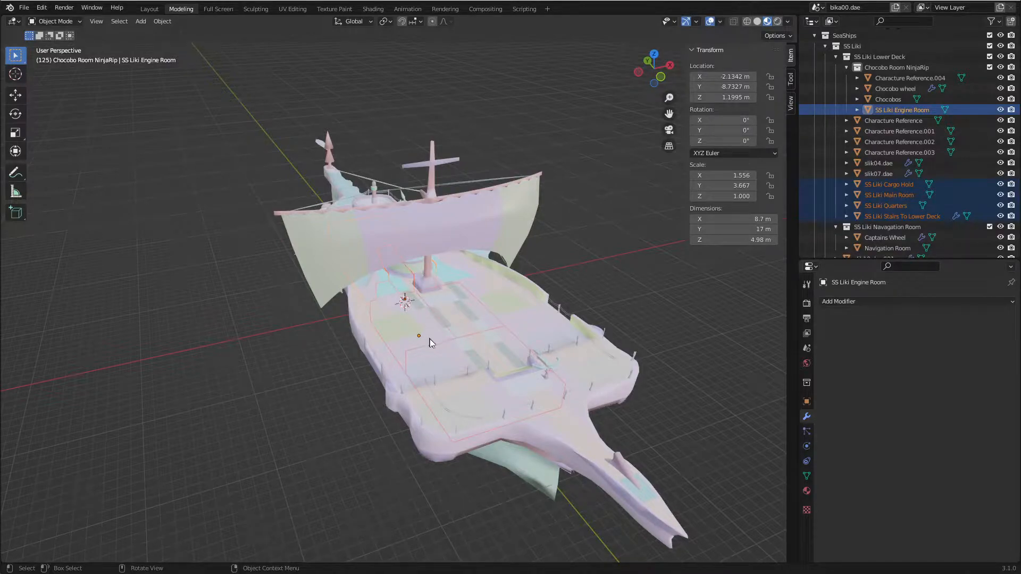
scroll(431, 340, "down", 2)
middle_click_drag(417, 300, 487, 314)
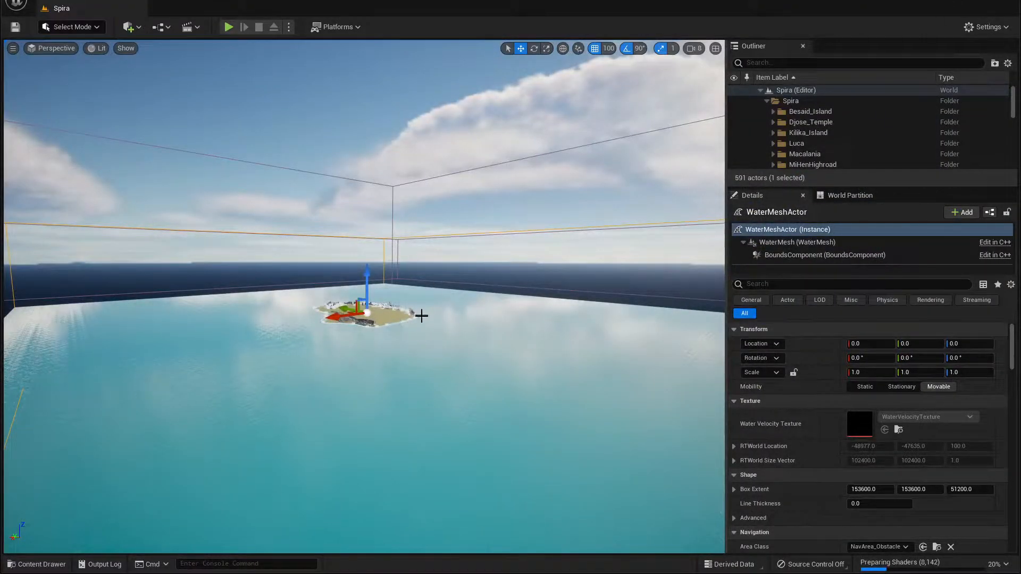
Step: In Unreal Editor, select Besaid_Island_bsil07_dae on the island, focus on it and survey the island from above
middle_click_drag(421, 315, 420, 318)
left_click(390, 310)
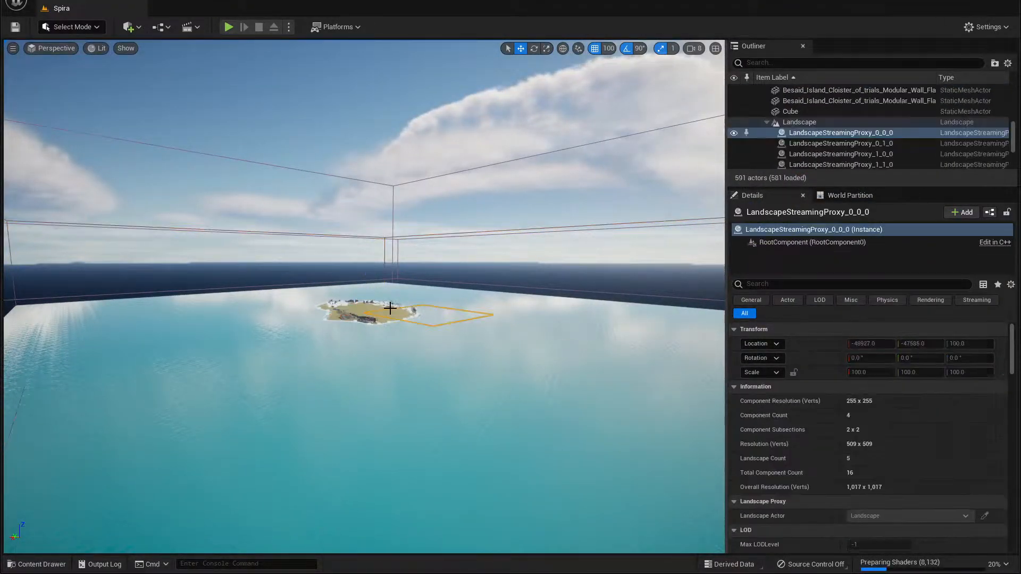
left_click(346, 317)
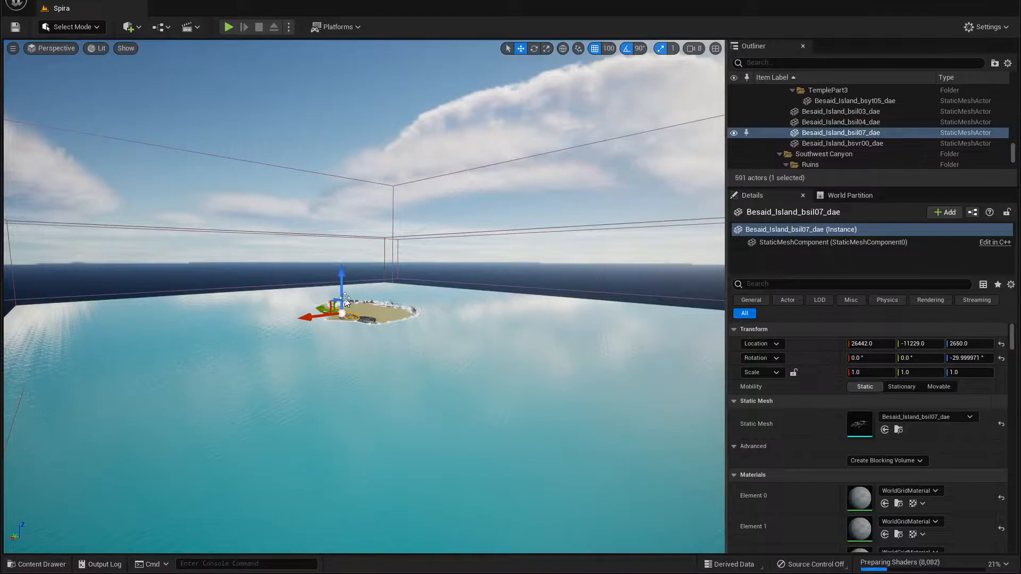
key("f")
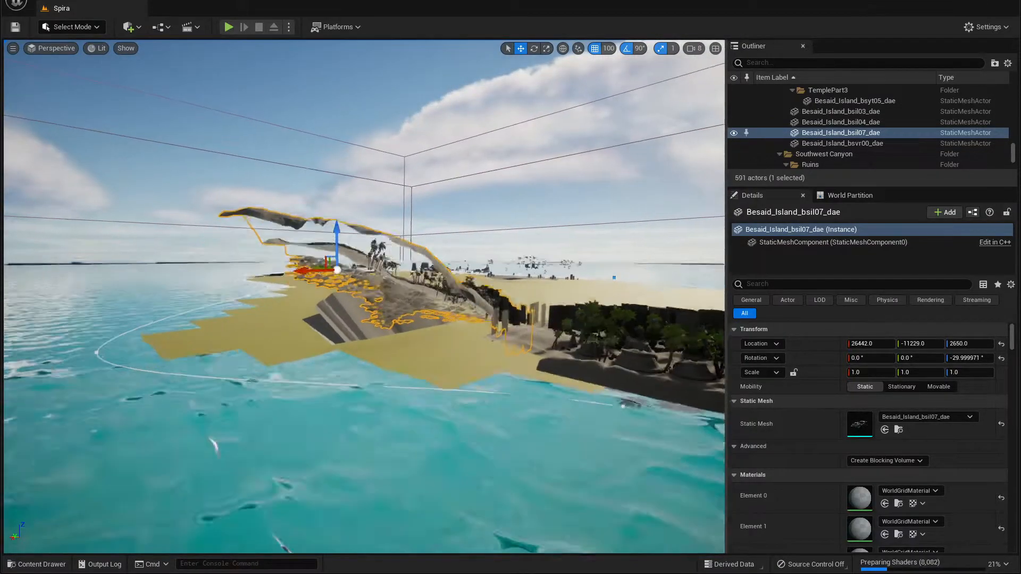
key("e")
right_click_drag(365, 296, 373, 335)
key("d")
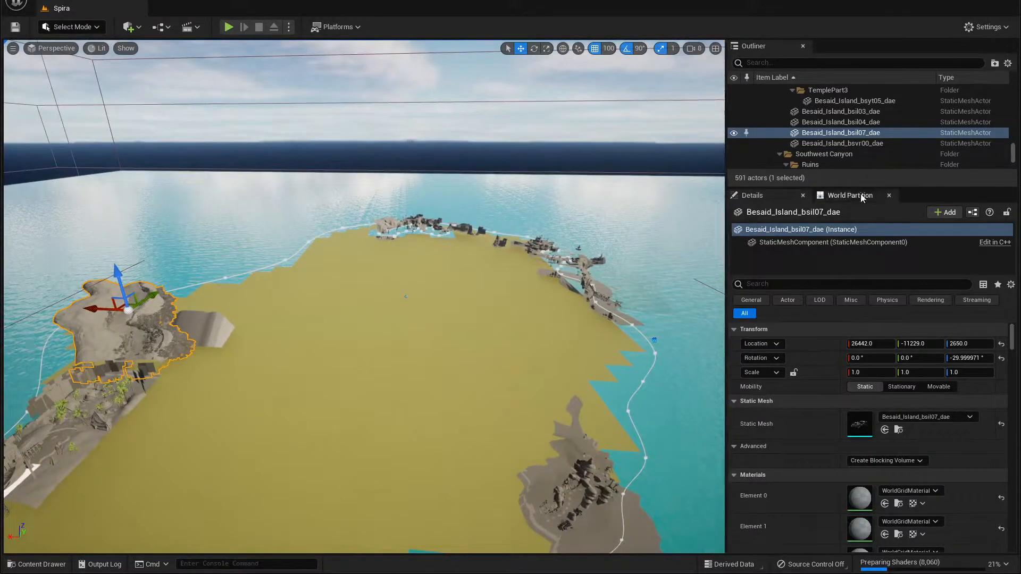
Step: Enlarge the Outliner and collapse the Besaid_Island_Town folder
scroll(872, 131, "down", 10)
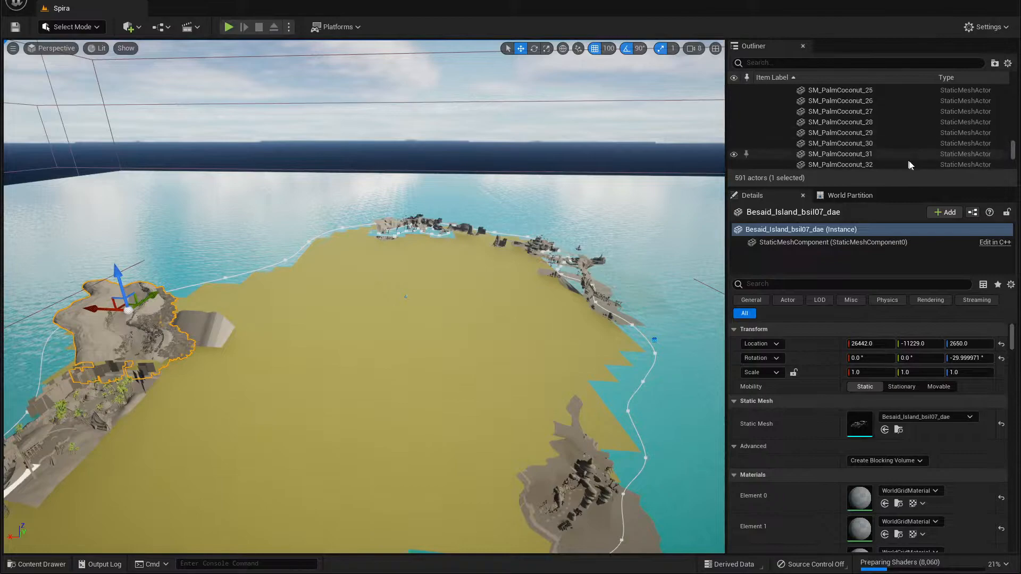
left_click_drag(900, 186, 904, 323)
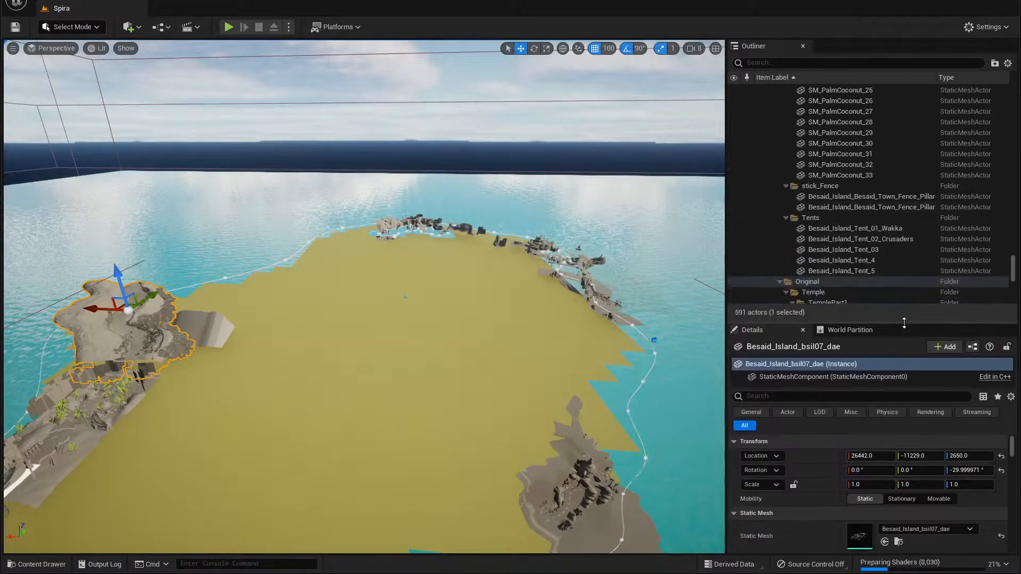
scroll(893, 240, "up", 10)
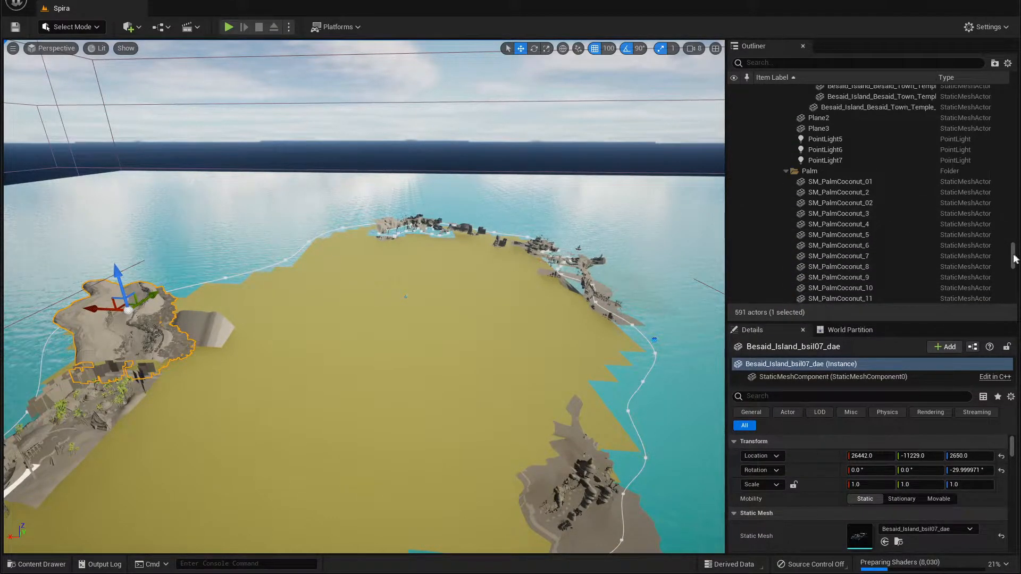
left_click_drag(1014, 260, 1018, 104)
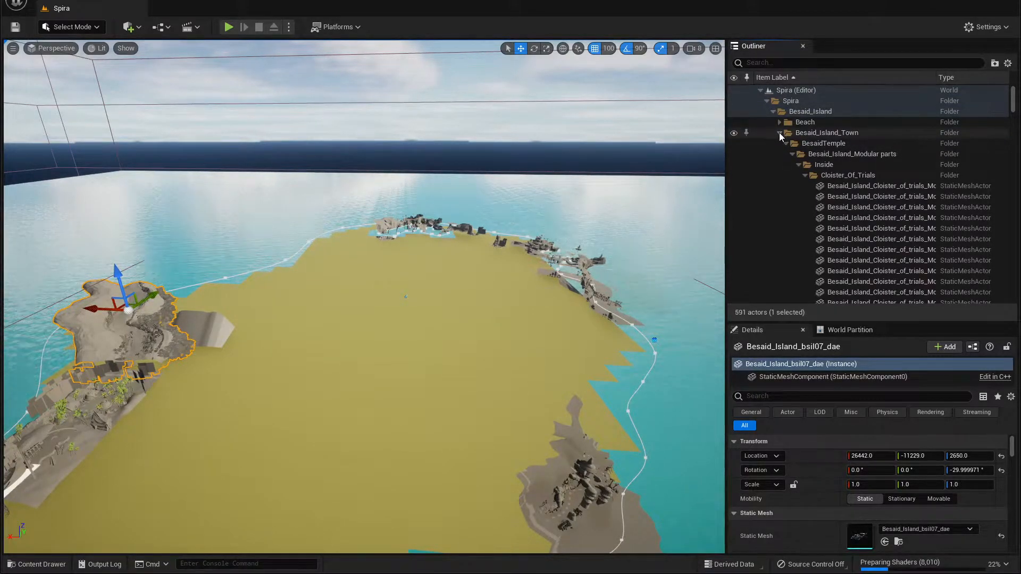
left_click(780, 133)
Step: Find the Landscape actor in the Outliner and toggle its visibility off and back on
scroll(801, 209, "down", 4)
scroll(801, 206, "down", 5)
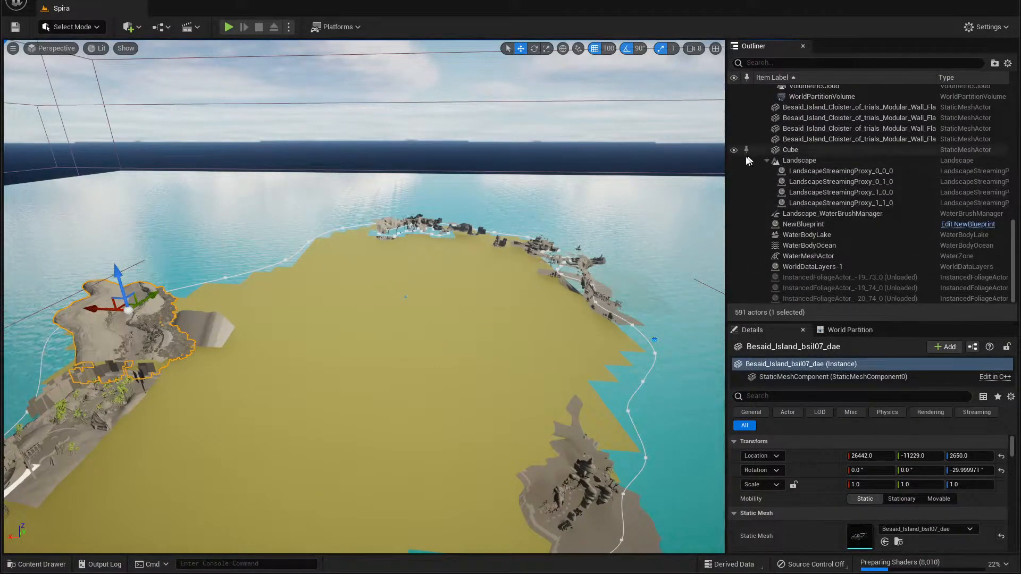
left_click(735, 161)
left_click(734, 161)
Step: Fly over the island to look at its landscape and the pieces placed along the coast
mouse_move(327, 359)
right_mouse_down()
mouse_move(341, 319)
mouse_move(297, 326)
mouse_move(312, 312)
mouse_move(334, 351)
mouse_move(304, 418)
mouse_move(282, 385)
mouse_move(285, 359)
mouse_move(314, 375)
mouse_move(321, 345)
right_mouse_up()
key("s")
key("q")
key("d")
key("e")
key("d")
key("w")
key("a")
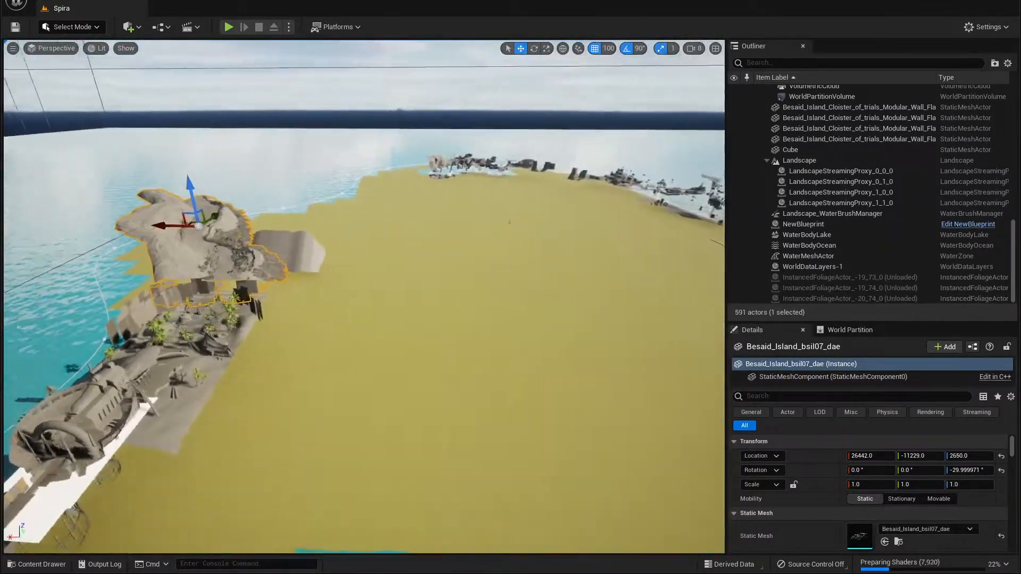
Step: Fly down to the temple entrance and examine its canopy, arches and surrounding palms
key("w")
right_click_drag(364, 296, 128, 303)
right_click_drag(407, 260, 390, 264)
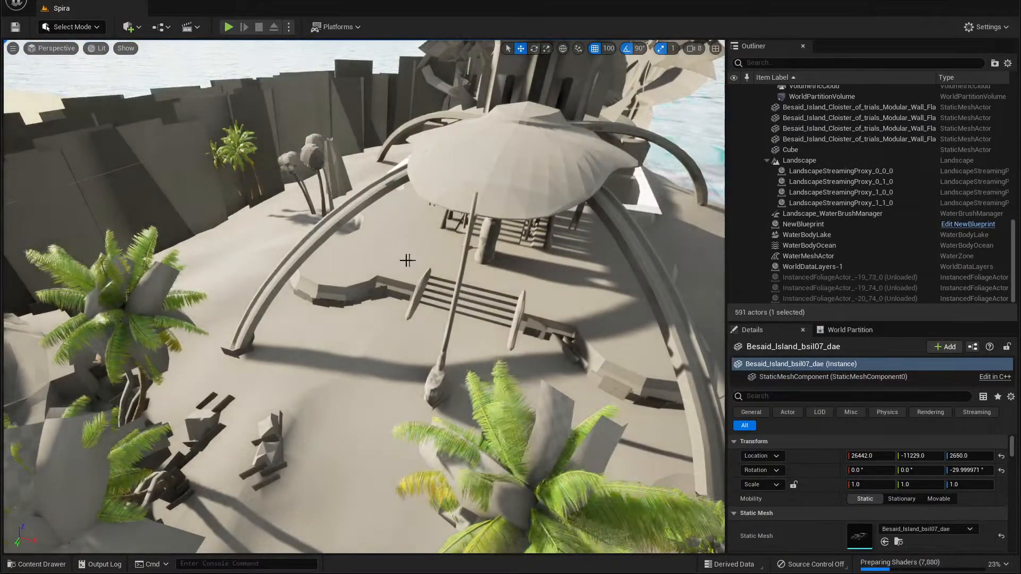
right_click_drag(423, 294, 471, 293)
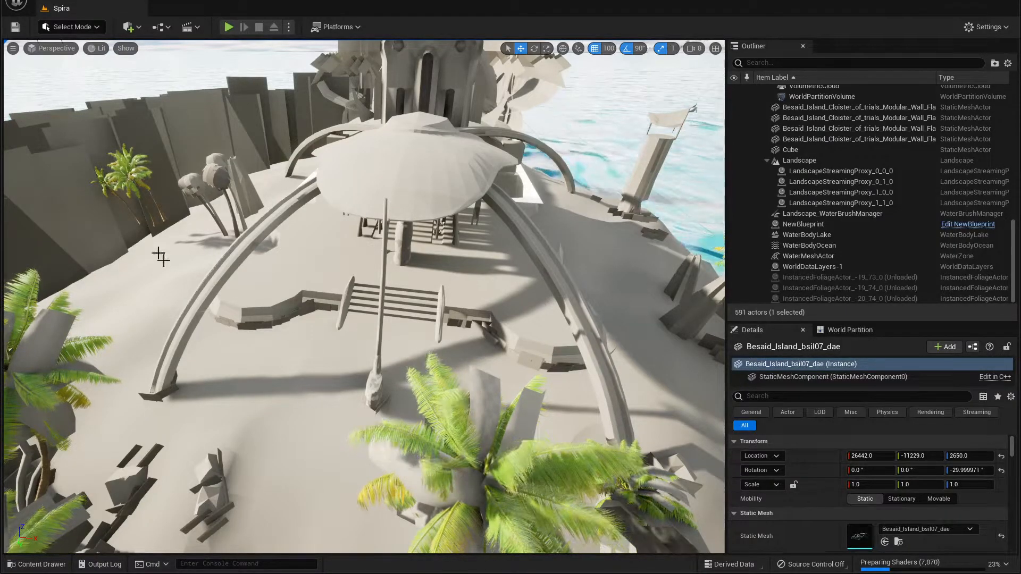
Step: Select SM_PalmCoconut_30 beside the temple, look over the town and island, and fly to the wooden walkway in another area
left_click(161, 215)
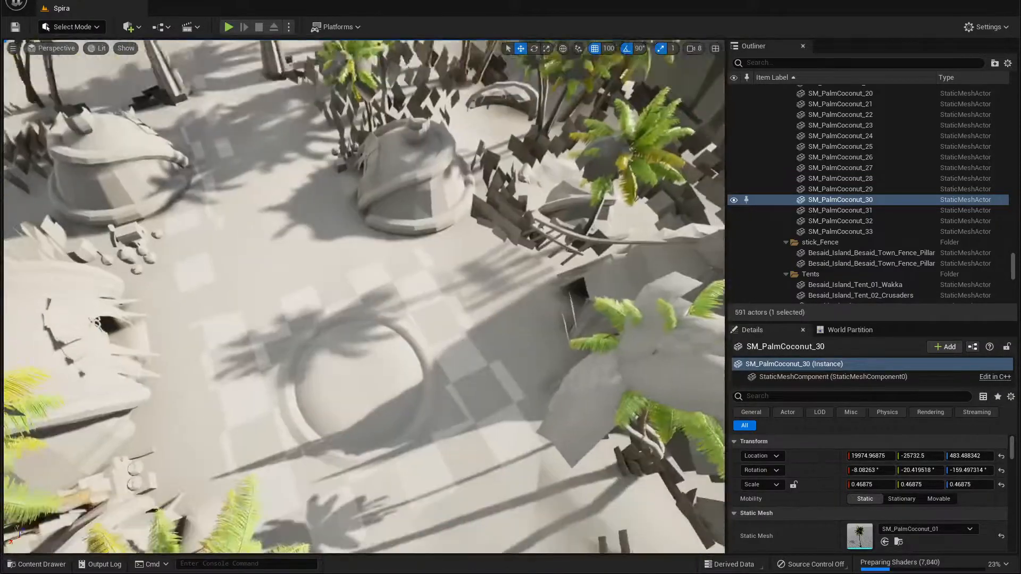
right_click_drag(364, 297, 394, 249)
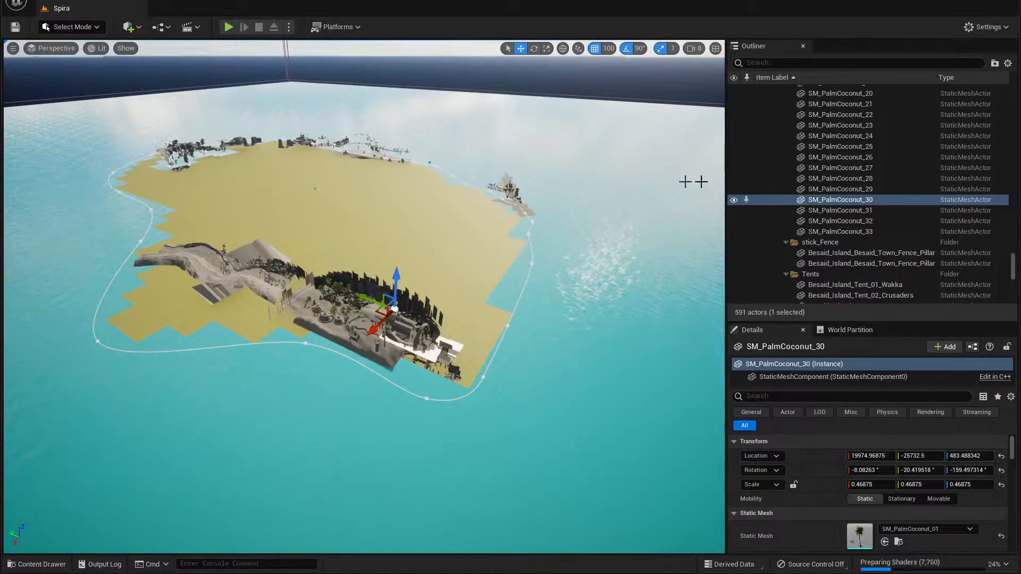
right_click_drag(658, 202, 391, 235)
key("w")
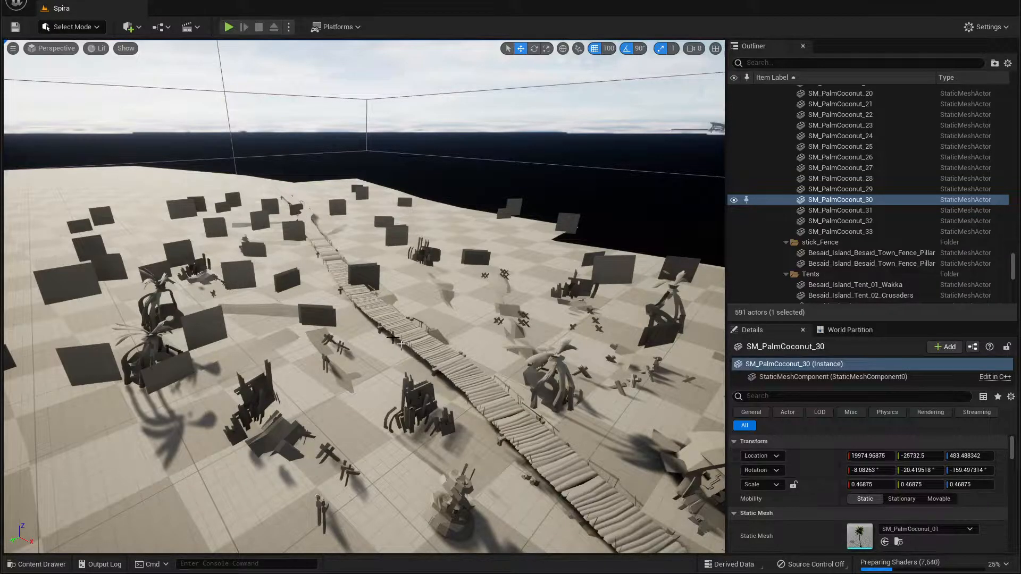
Step: Fly across the ocean from the wooden walkway area to the large structure with long radiating arms and examine it up close
right_click_drag(481, 384, 491, 303)
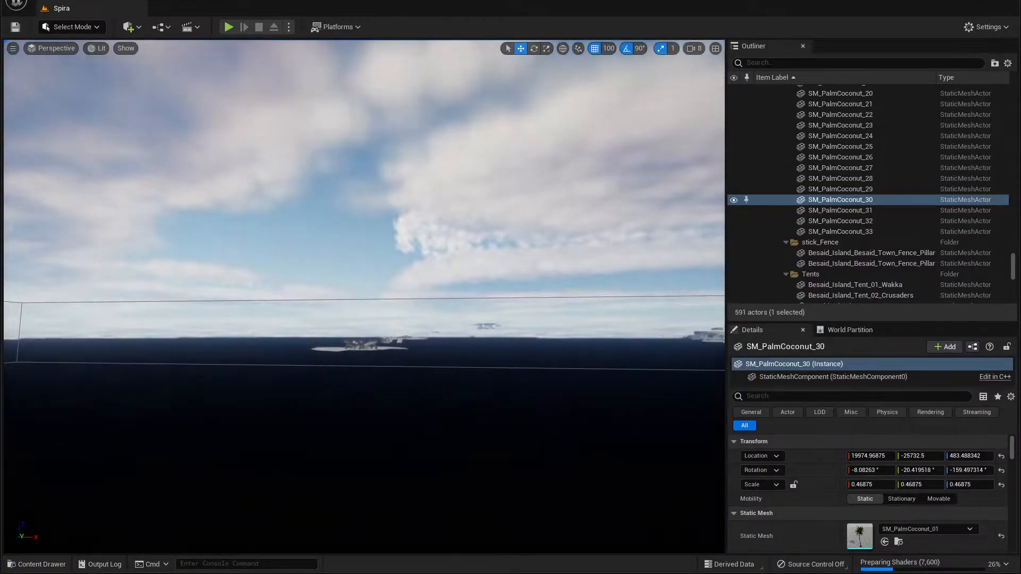
key("w")
right_click_drag(364, 296, 424, 305)
key("w")
key("s")
key("w")
key("s")
key("w")
key("s")
key("w")
key("q")
key("w")
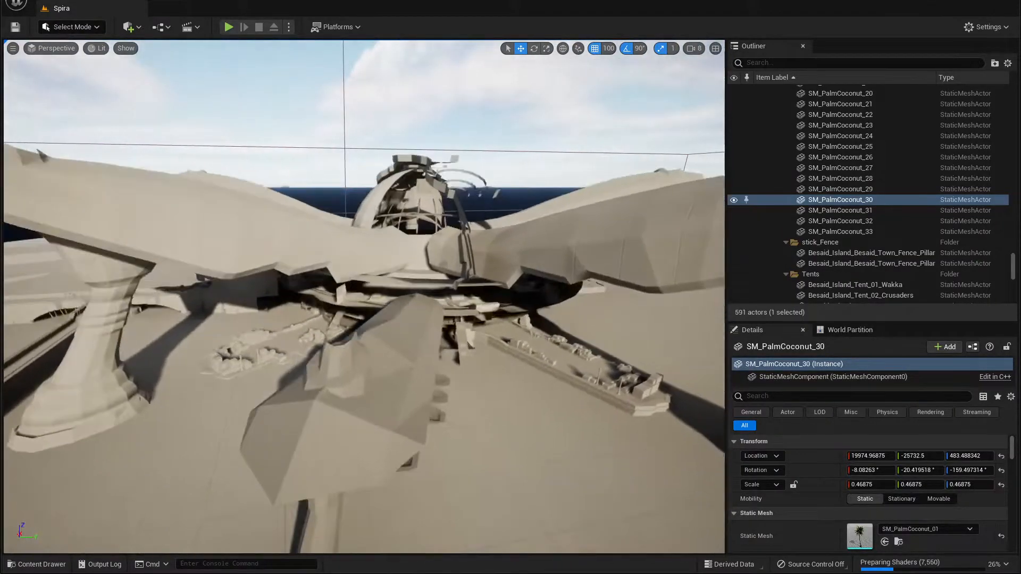
Step: Rise above the large structure and look down on its open centre, curved arms and supporting pillars
key("e")
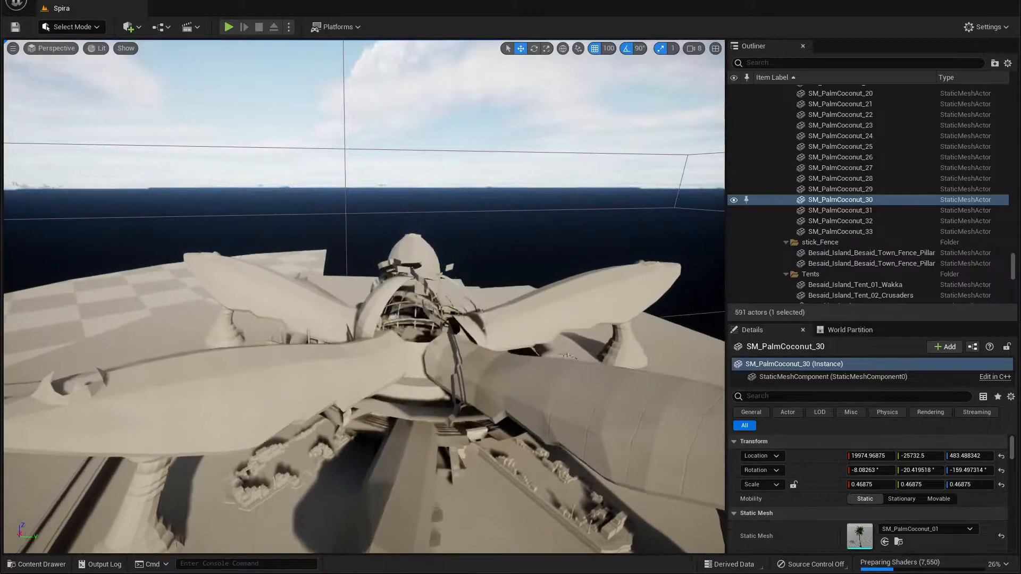
key("s")
right_click_drag(424, 306, 367, 366)
key("w")
key("d")
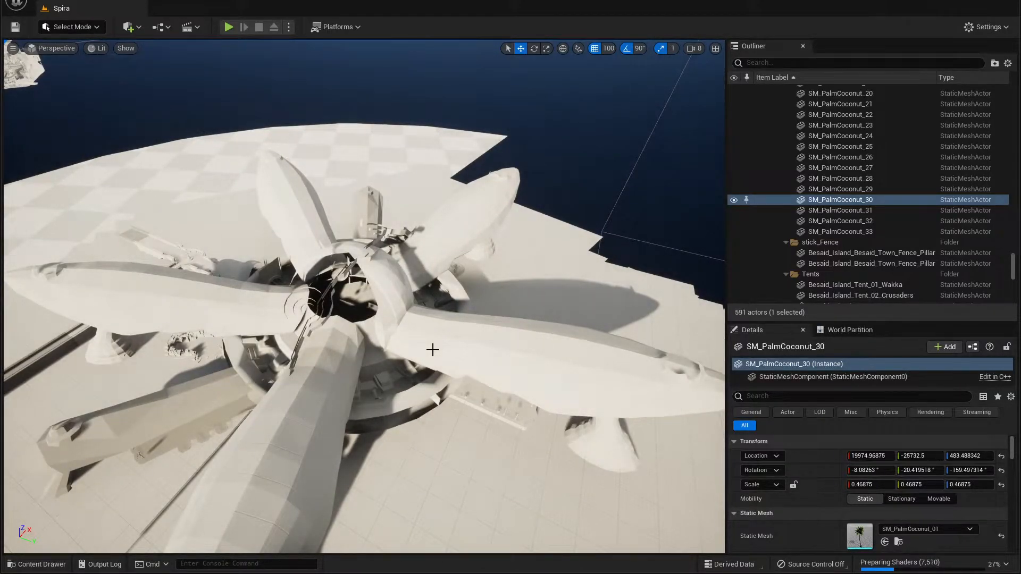
Step: Fly to the long rocky strip of land with the cliff at its end, and on towards the round island
key("s")
right_click_drag(396, 331, 273, 240)
key("w")
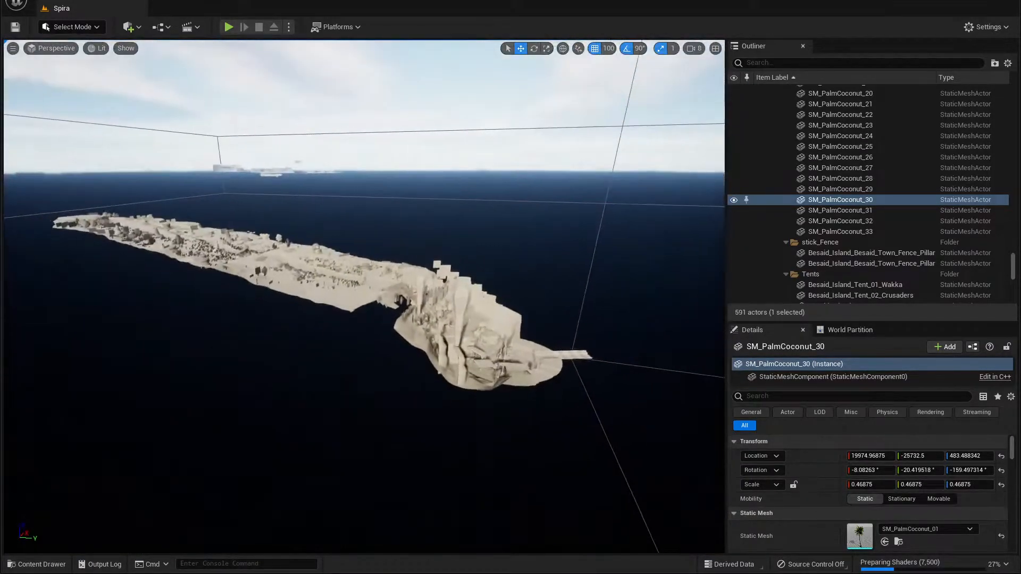
key("w")
right_click_drag(364, 297, 186, 228)
key("w")
key("s")
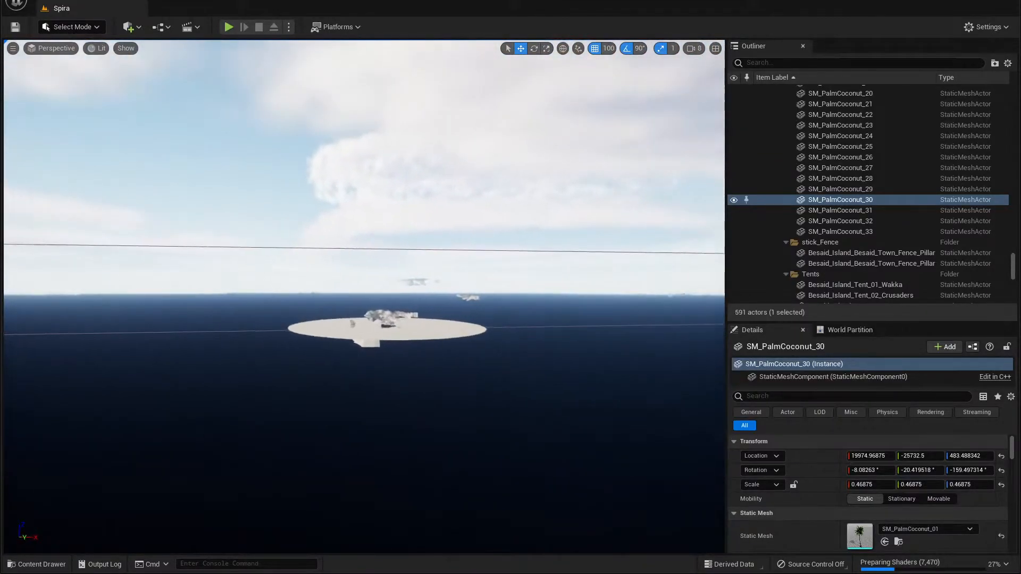
Step: Fly around the round island and look over the separate land masses spread across the sea
key("w")
right_click_drag(186, 229, 319, 196)
key("s")
key("w")
key("s")
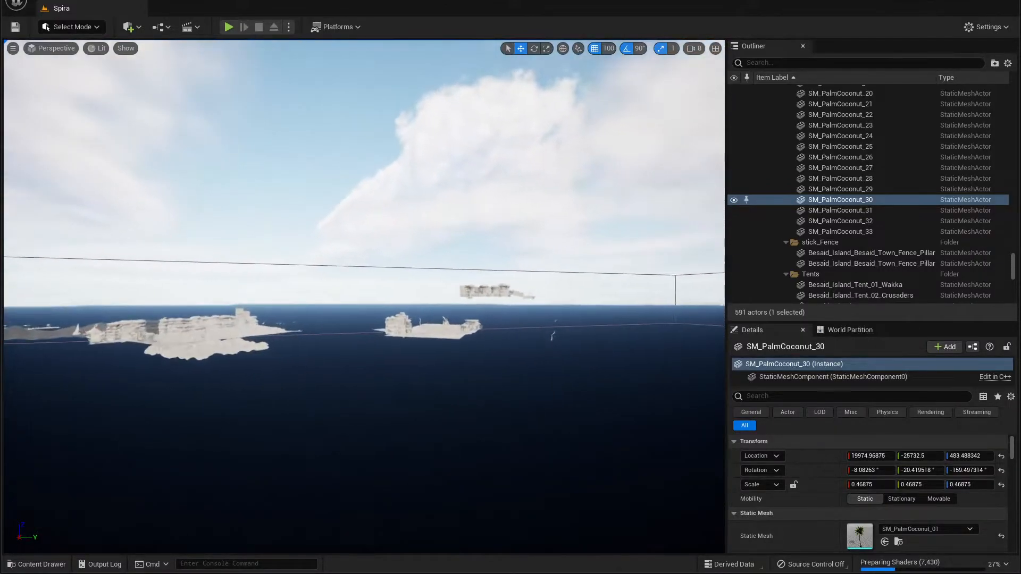
Step: Fly along the remaining land masses and out over the open sea to survey the distant areas of the map
key("w")
right_click_drag(319, 195, 143, 191)
key("s")
key("w")
key("w")
key("w")
right_click_drag(450, 321, 400, 313)
key("w")
right_click_drag(510, 272, 468, 239)
key("w")
key("w")
key("w")
key("s")
key("s")
key("w")
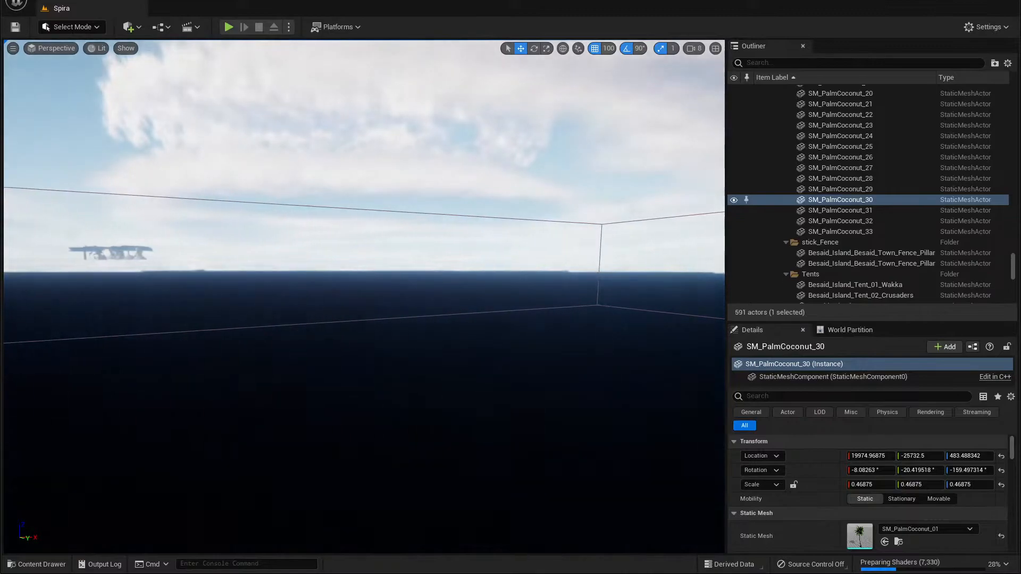
Step: Fly back towards the island with the selected palm and view it from a distance within the map's bounds
right_click_drag(468, 239, 553, 284)
key("s")
key("w")
key("w")
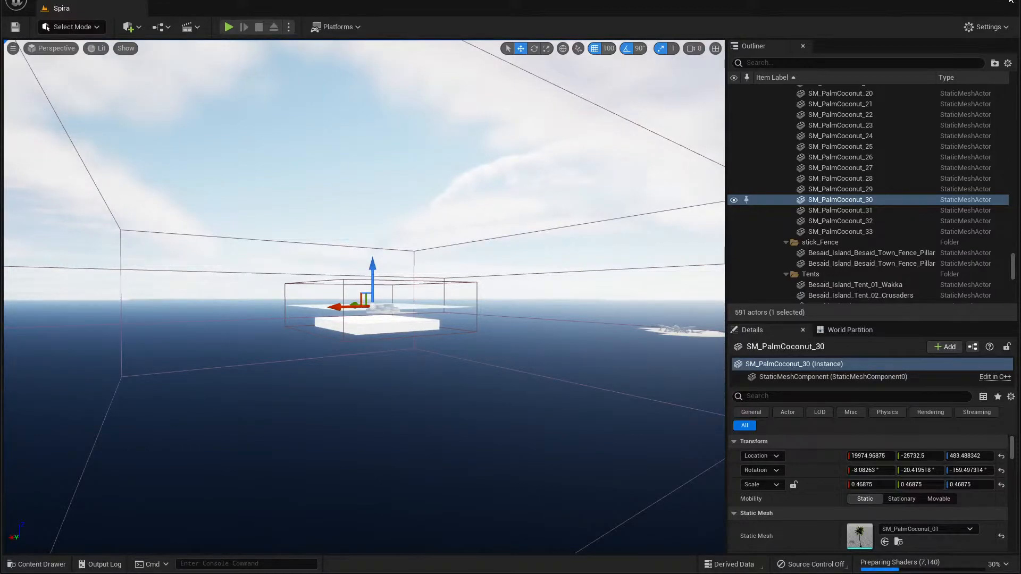
Step: Close the Spira project and the editor, discarding the unsaved actor changes
key("ctrl+s")
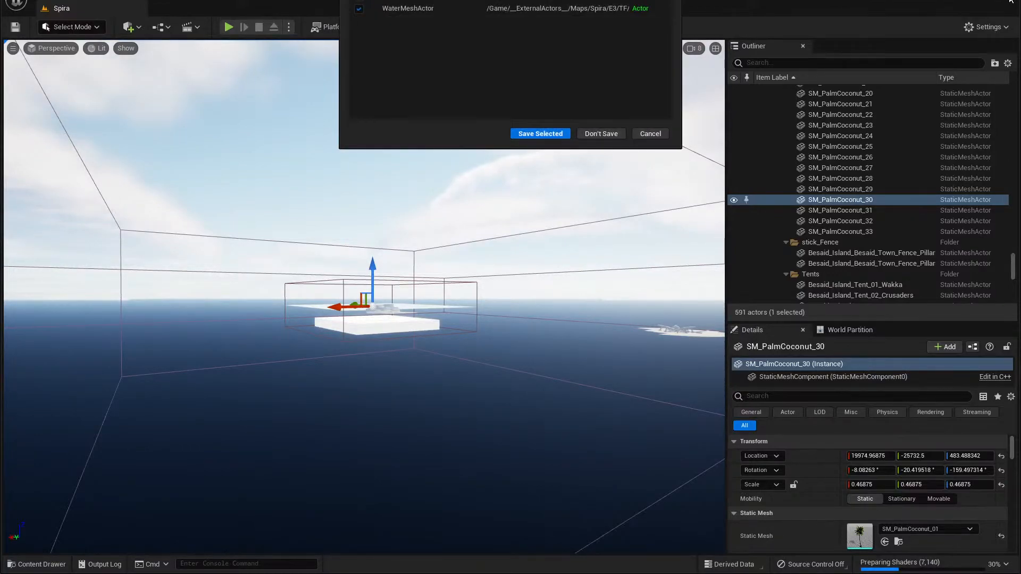
left_click(600, 133)
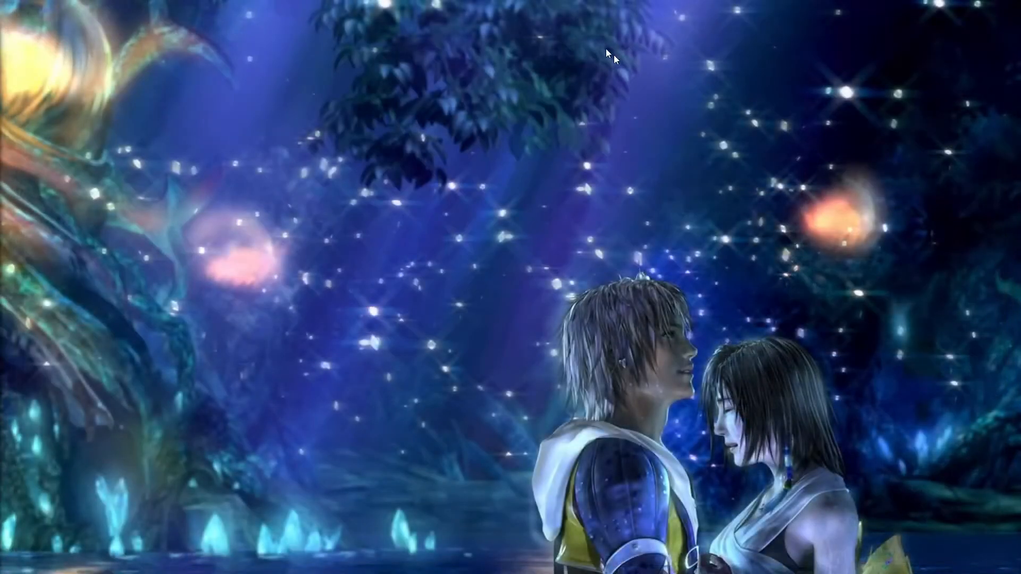